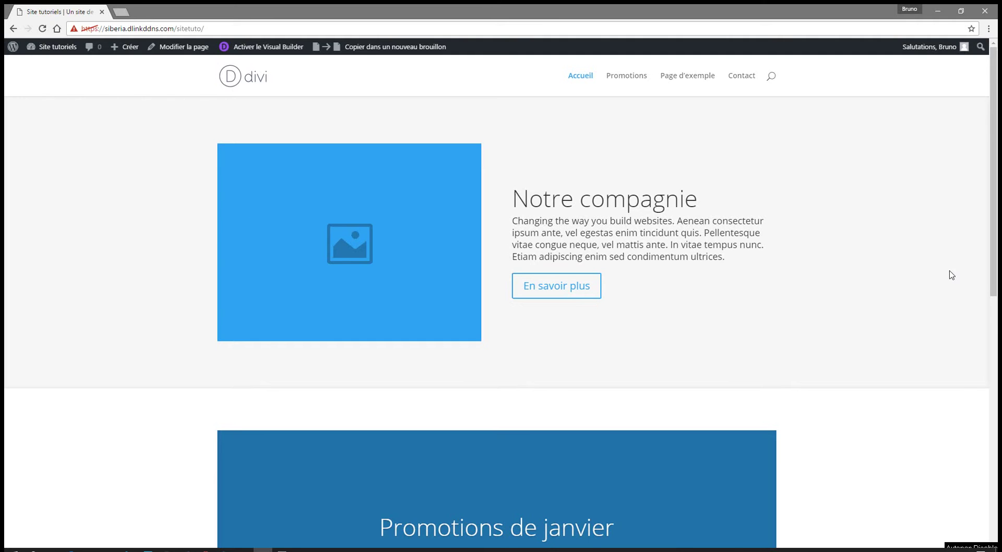
Examine the post sliders on the home page and the Promotions page, advancing each one to its second post.
scroll(951, 275, down, 2)
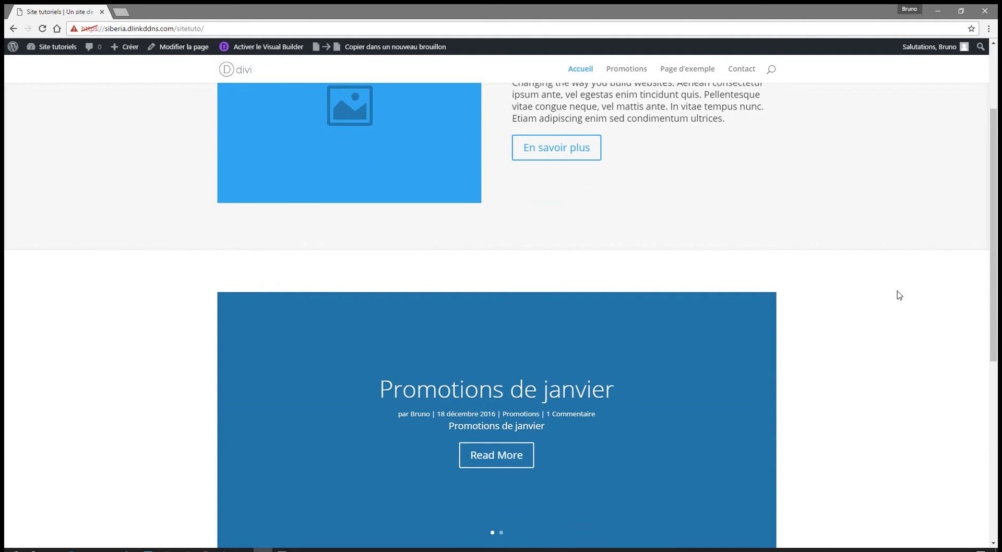
scroll(892, 308, down, 1)
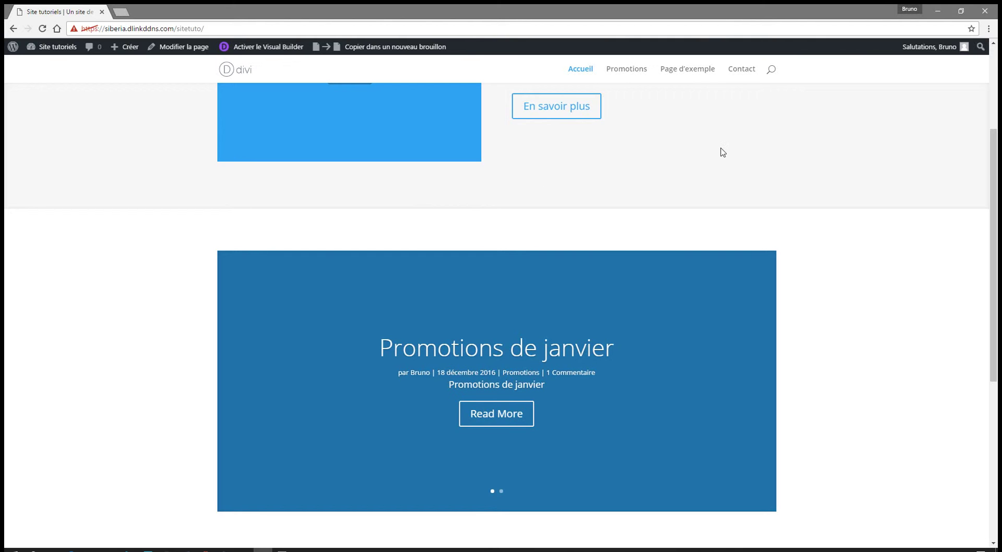
scroll(747, 188, up, 1)
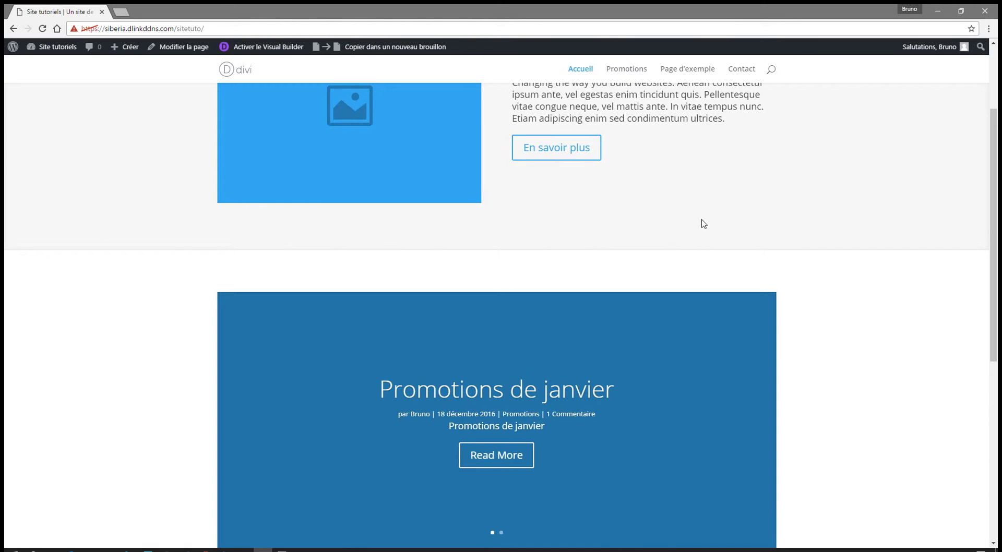
scroll(702, 223, down, 1)
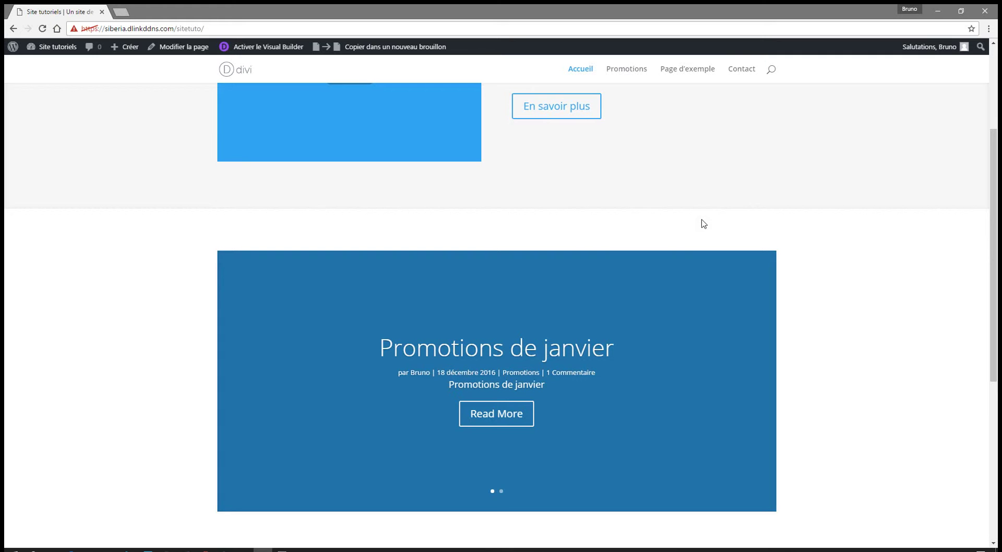
scroll(823, 324, down, 1)
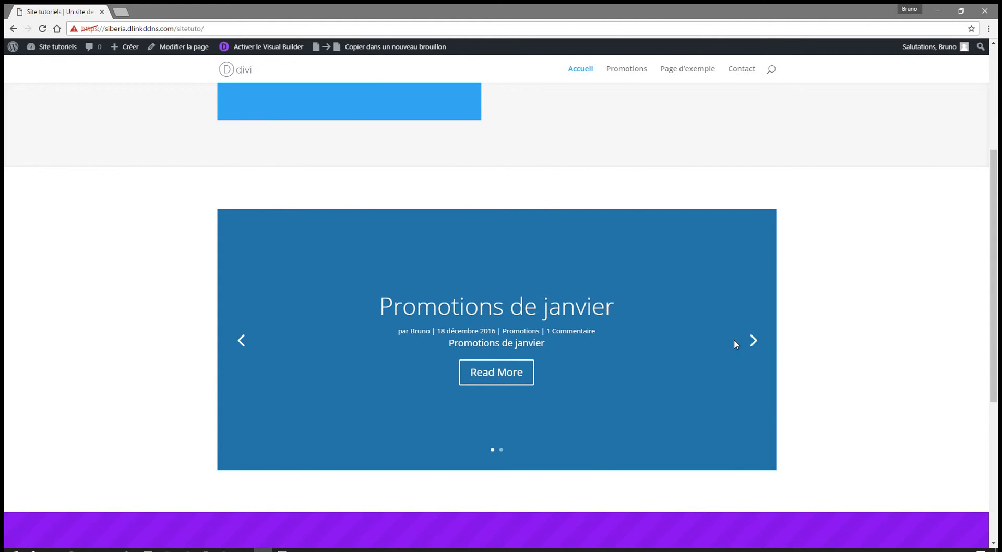
click(757, 343)
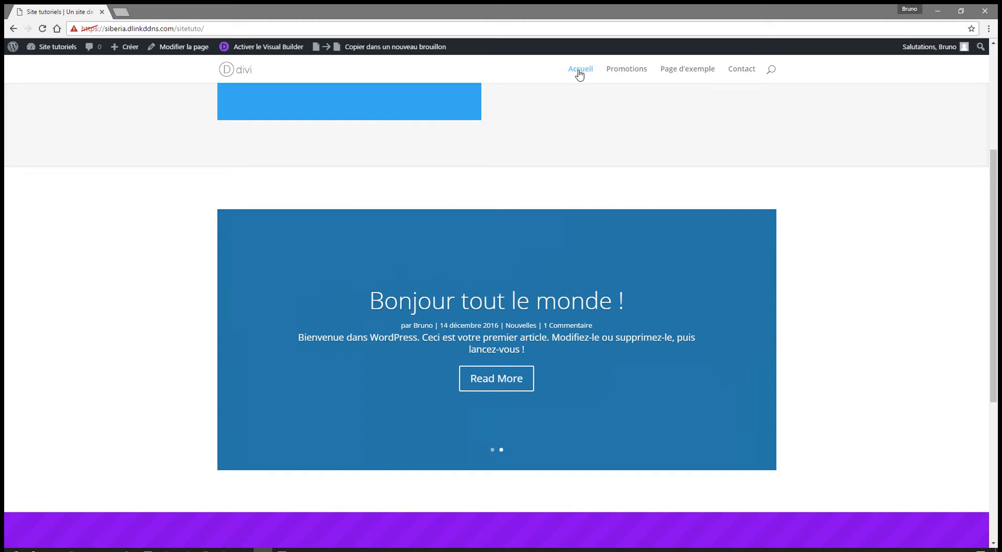
click(621, 72)
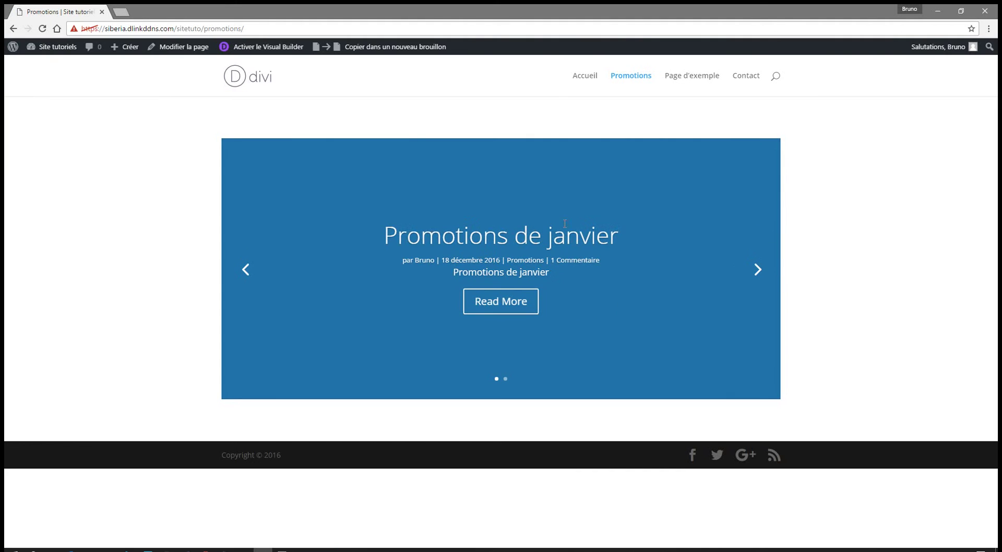
click(758, 271)
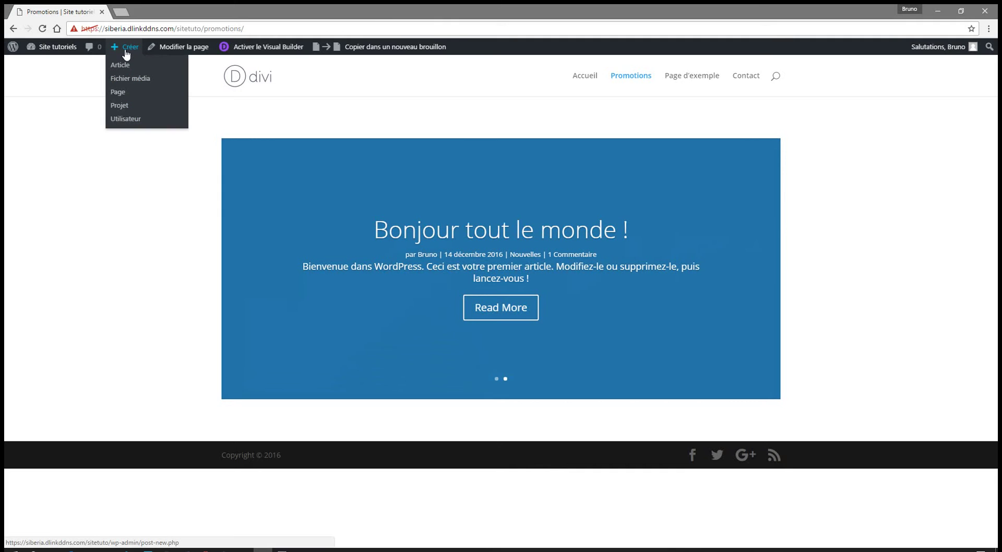
Create a new article titled "Promotions de février" and switch it to the Divi builder.
click(125, 66)
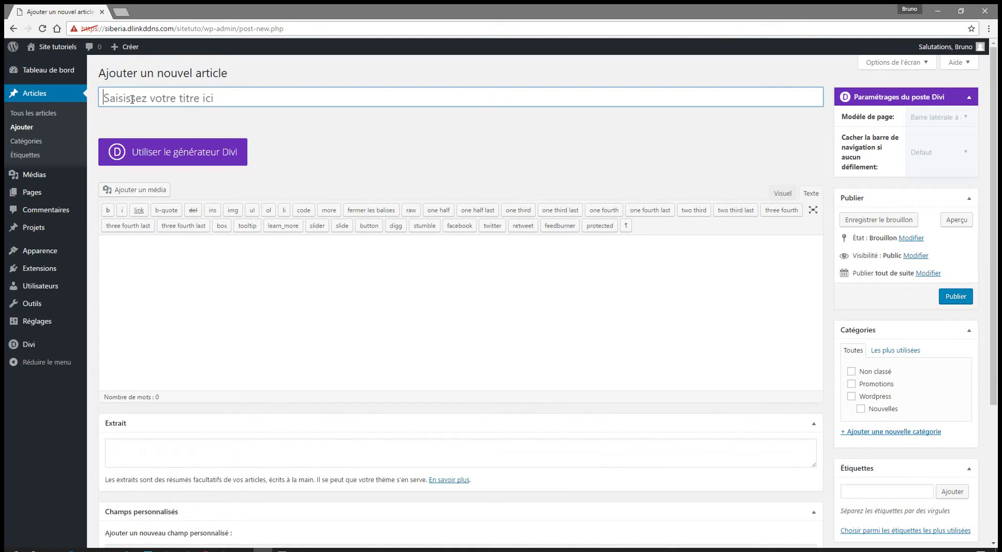
click(132, 99)
text(Promotions de fé)
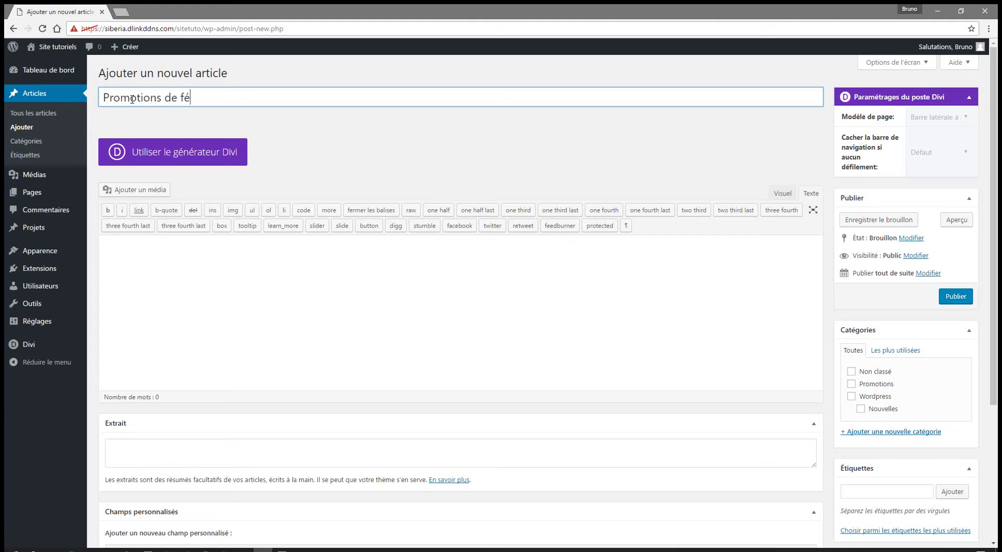
text(vrier)
click(177, 153)
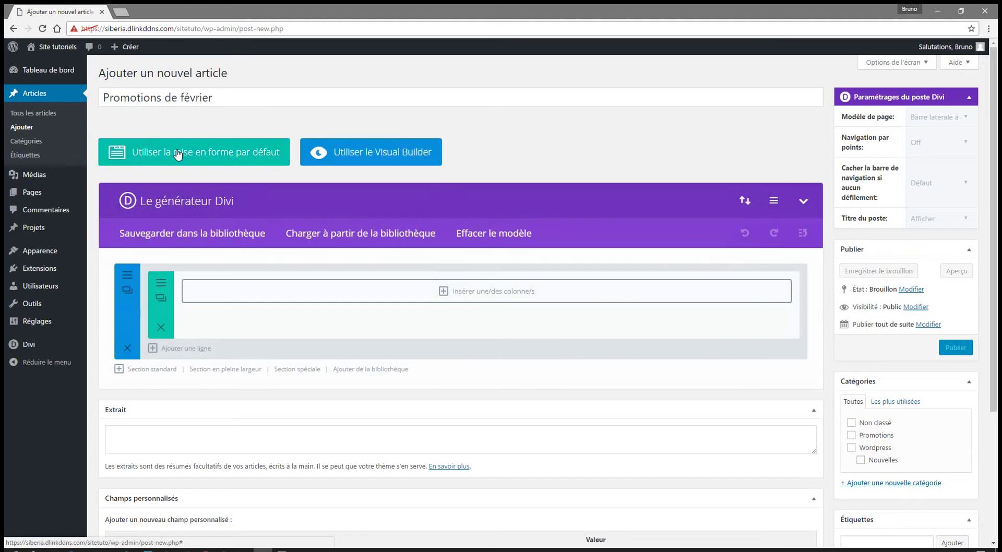
Insert a single-column layout in the row, add a text module reading "Promotions de février" and save it.
click(455, 296)
click(245, 187)
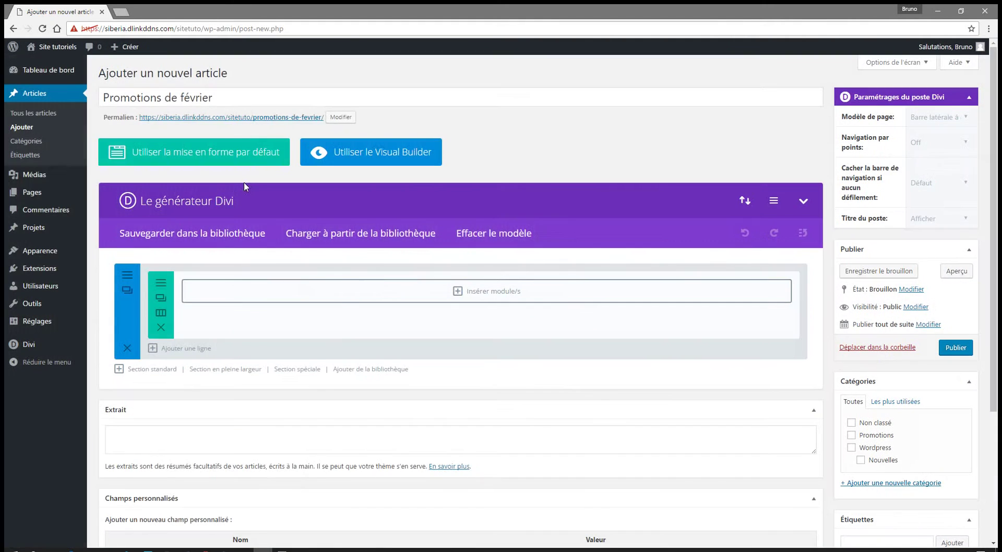
click(358, 296)
scroll(342, 354, down, 2)
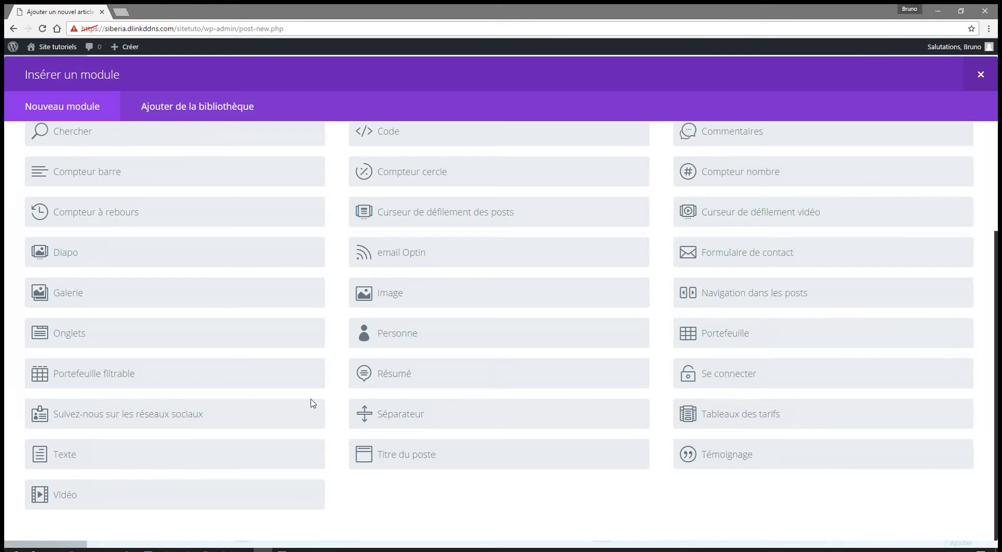
click(71, 463)
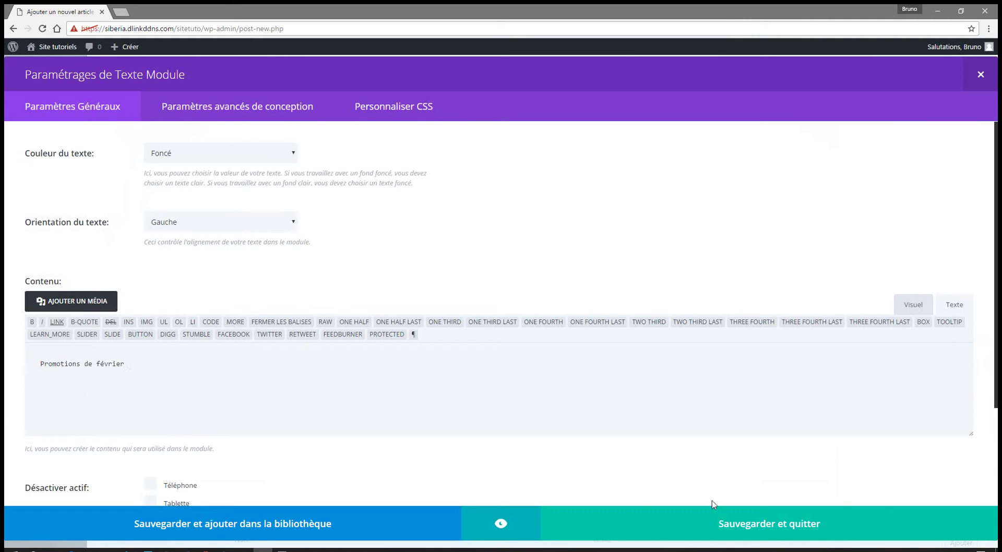
click(752, 531)
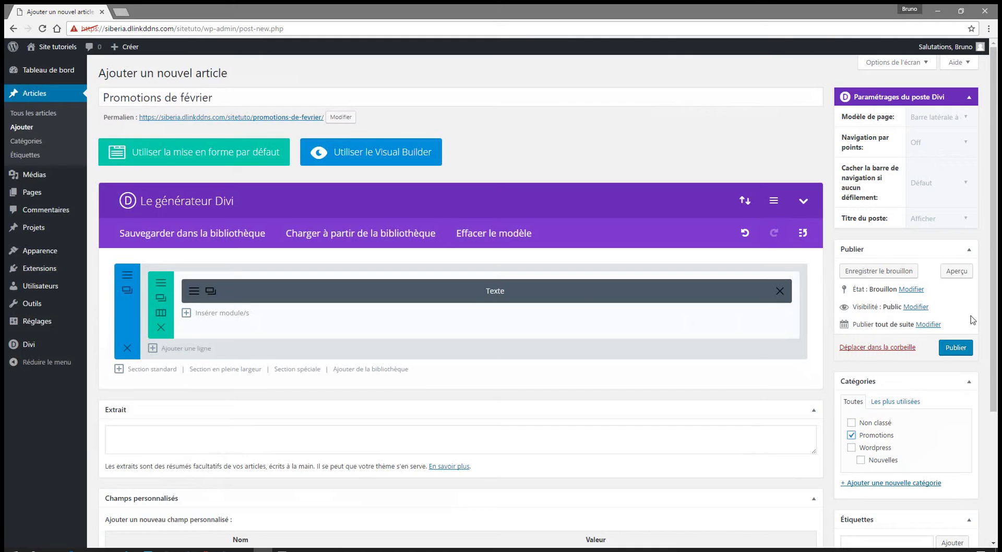
Assign the article to the Promotions category, preview it and return to the editor.
click(957, 272)
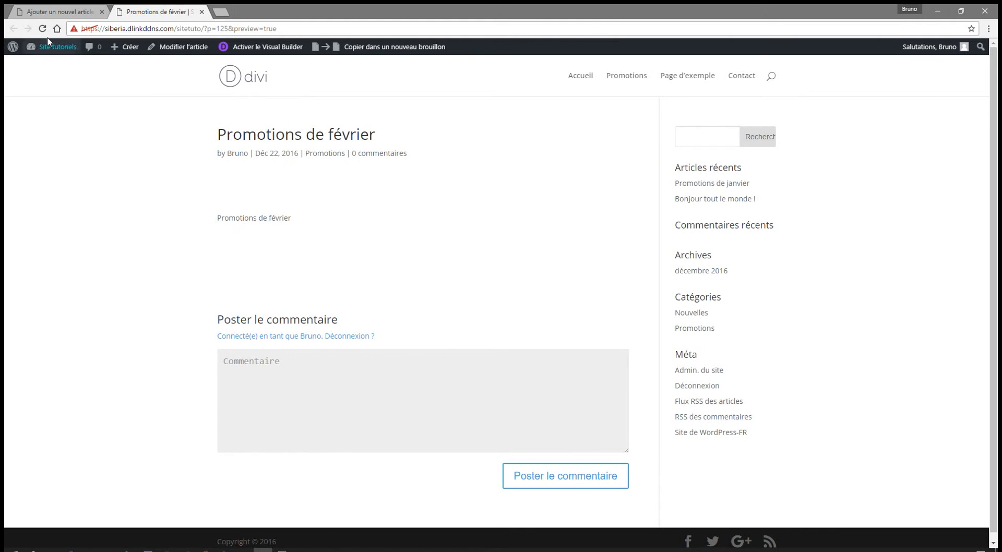
click(52, 12)
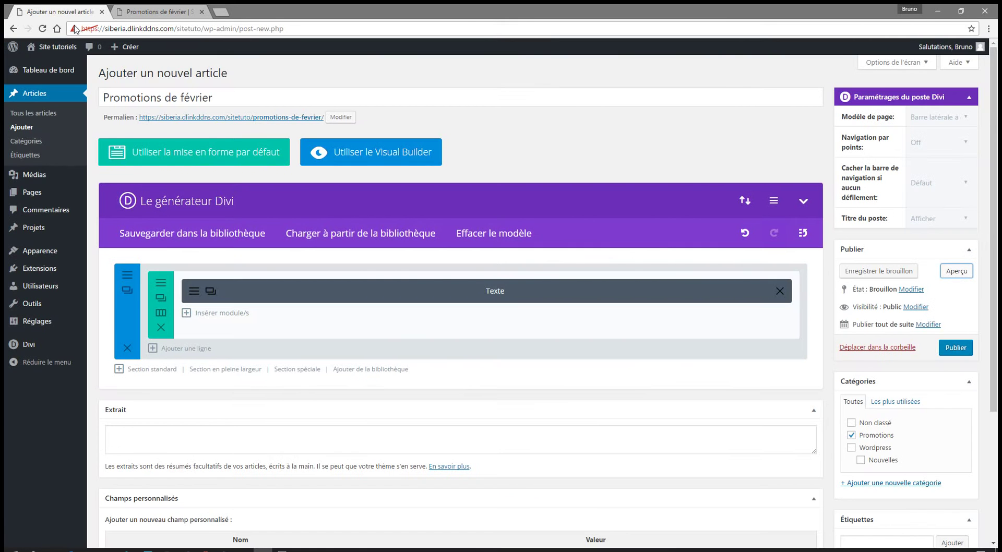
Set the article's page template to Pleine largeur and publish the article.
click(933, 125)
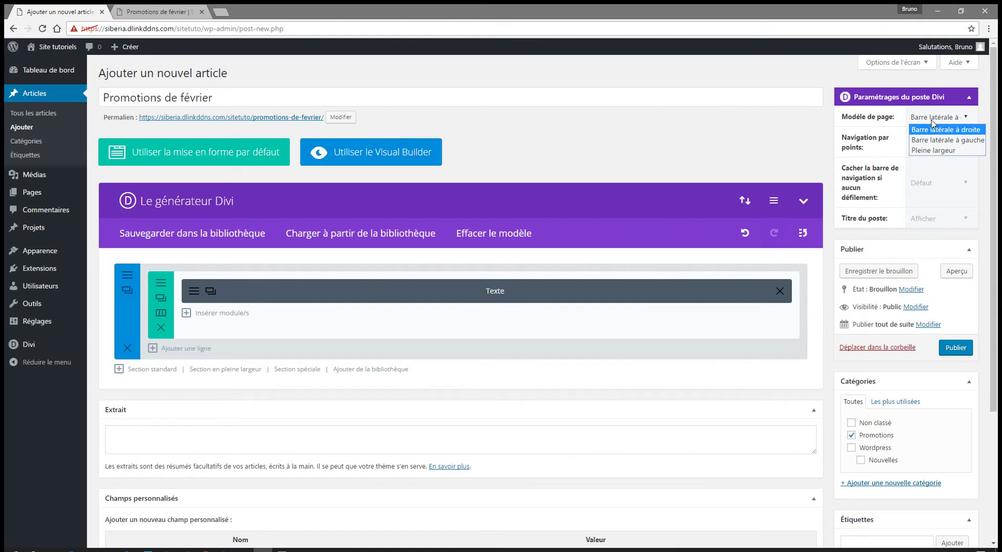
click(946, 151)
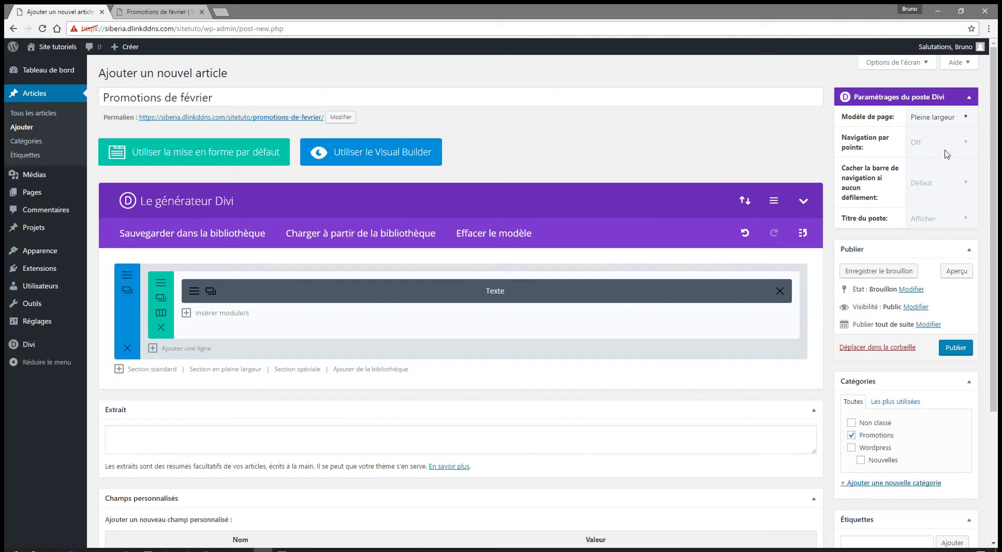
click(958, 350)
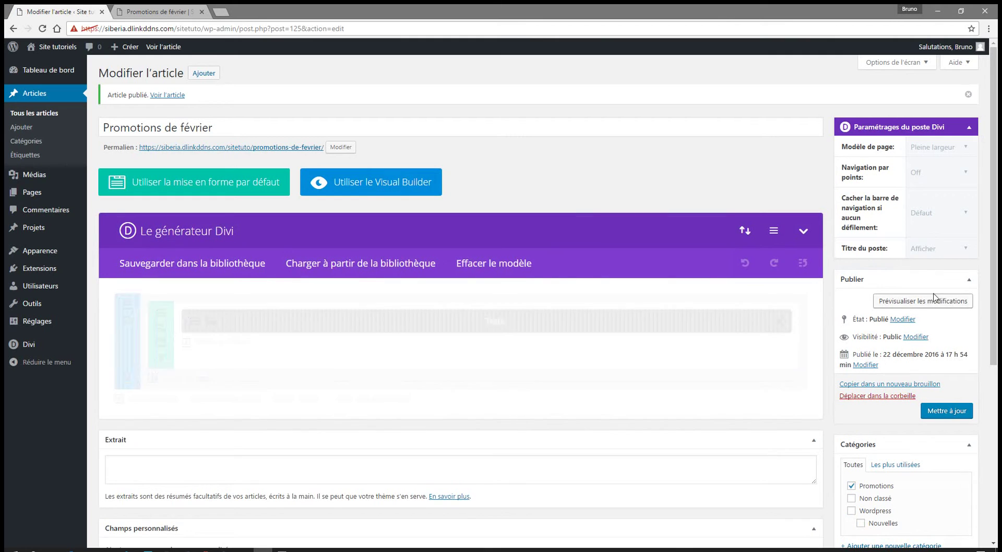
Preview the published article in its full-width layout and close the preview.
click(930, 302)
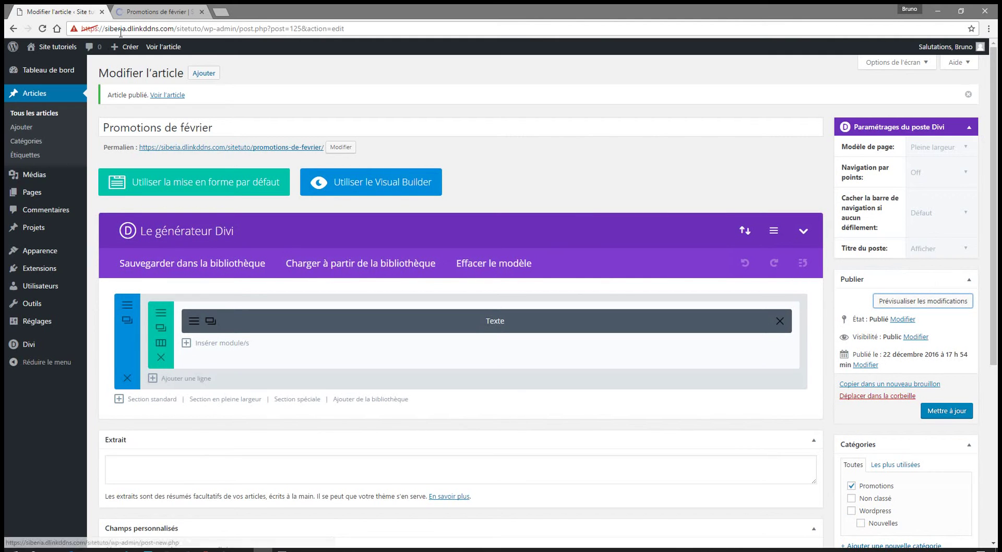
click(147, 15)
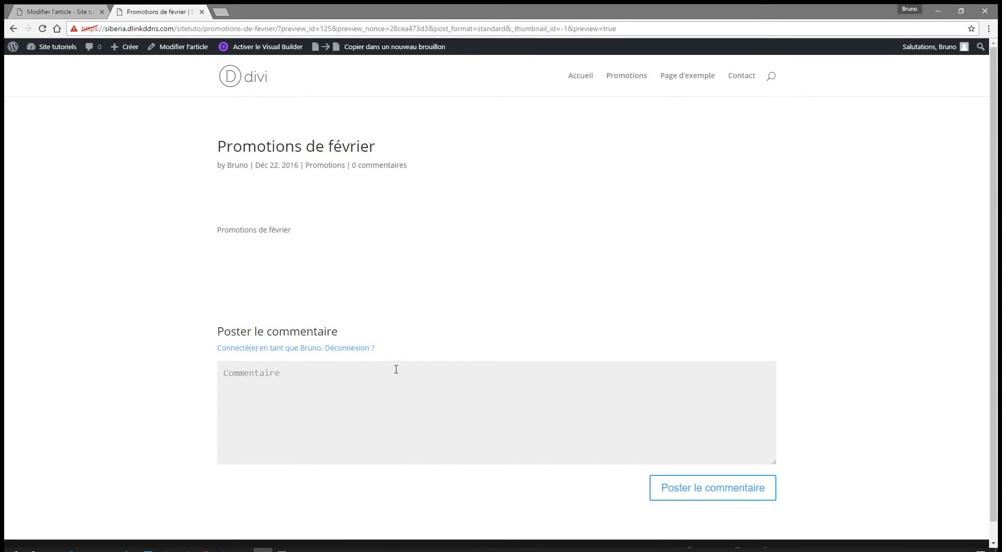
click(201, 12)
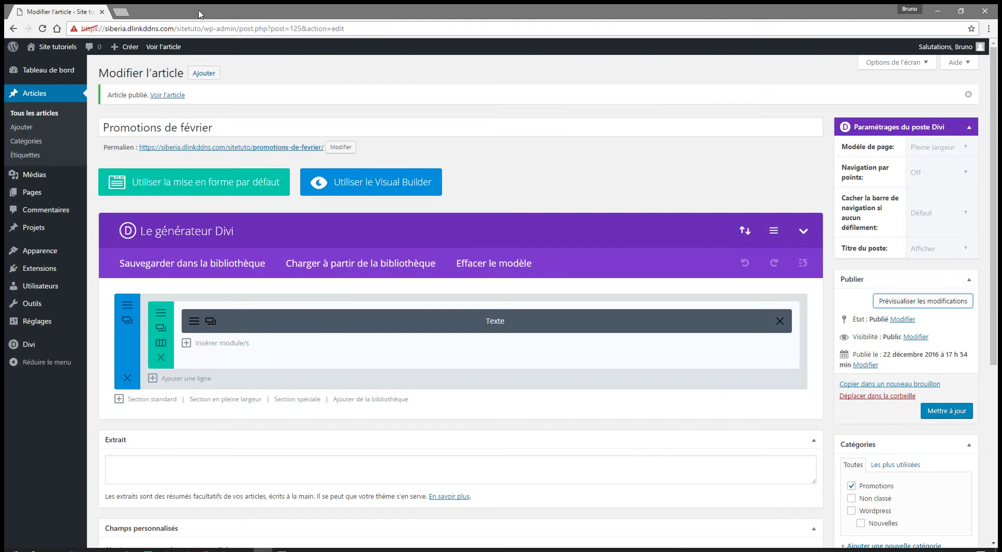
Visit the site's home page and check which article the post slider shows first.
mouse_move(50, 52)
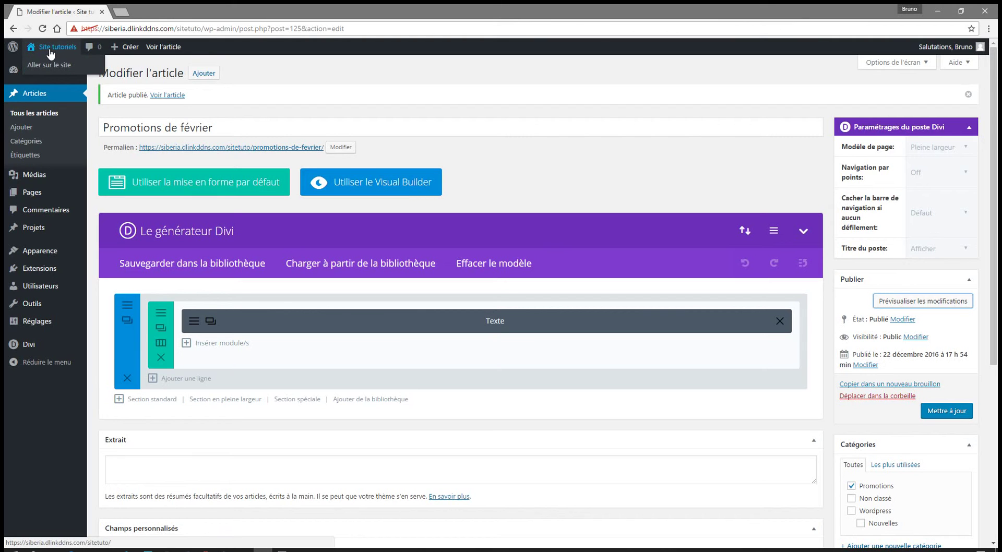
click(50, 51)
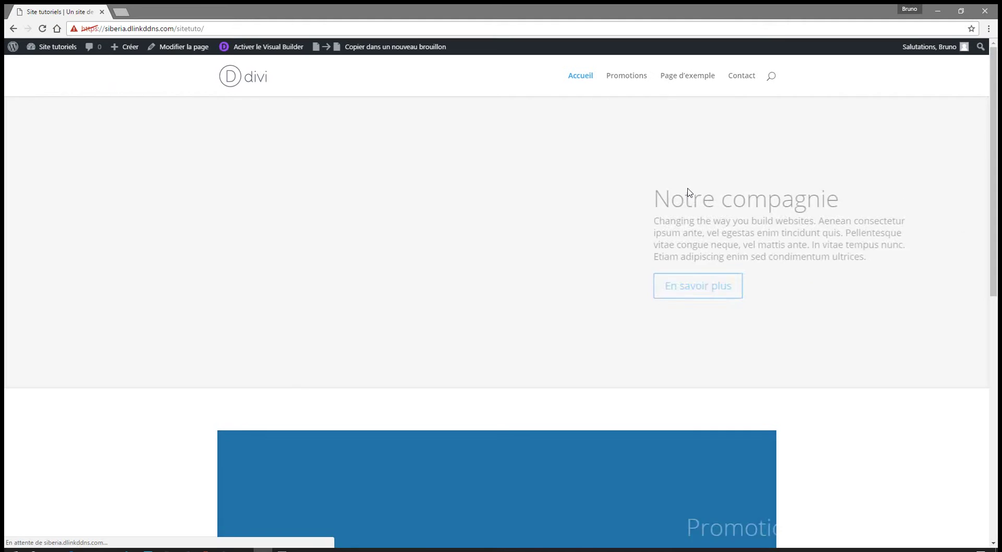
scroll(687, 188, down, 4)
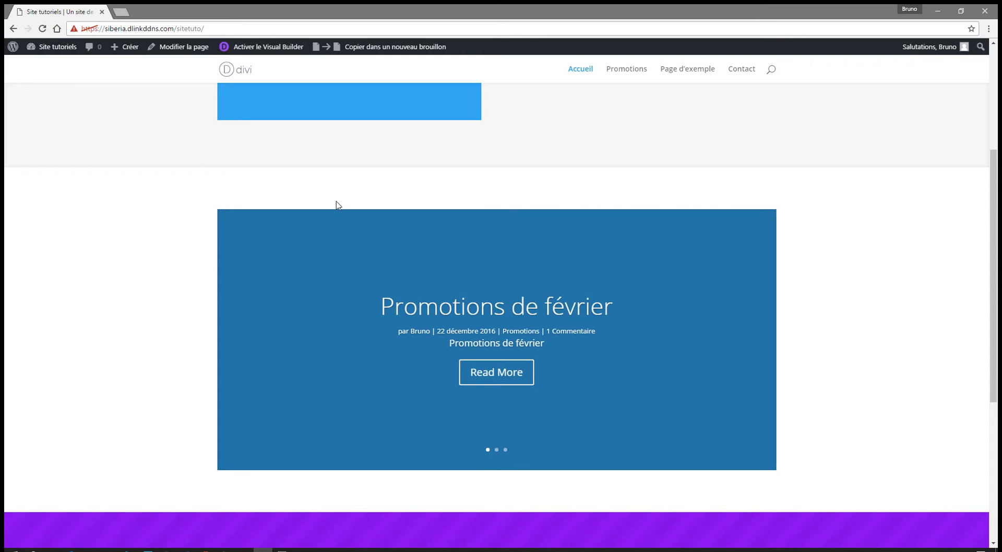
scroll(552, 349, up, 3)
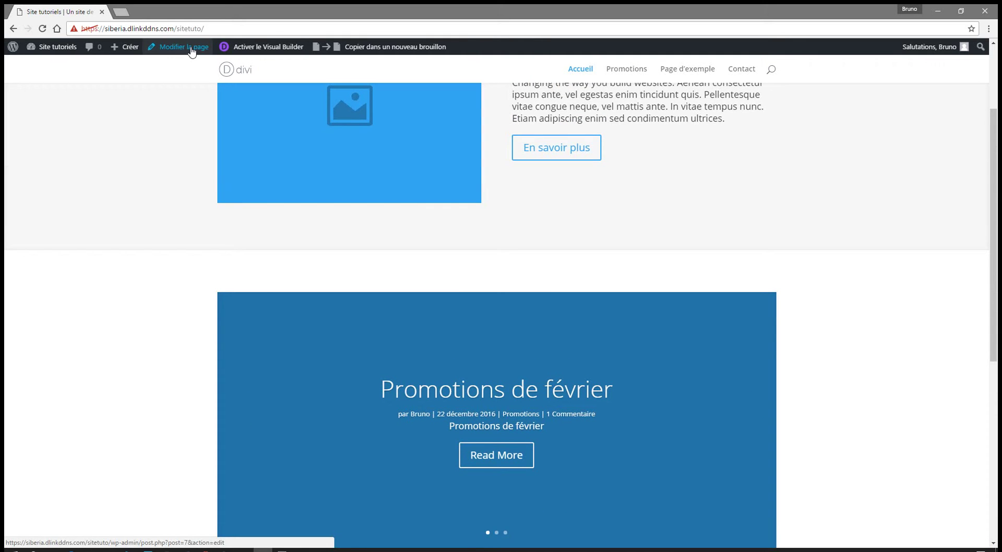
Edit the home page so its post slider module includes only the Nouvelles category, and update the page.
click(192, 50)
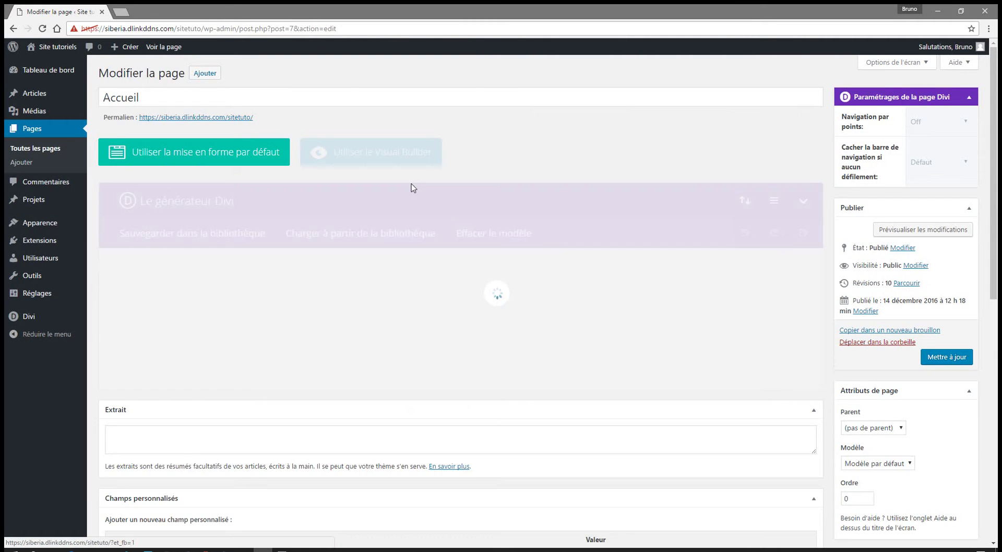
scroll(423, 311, down, 2)
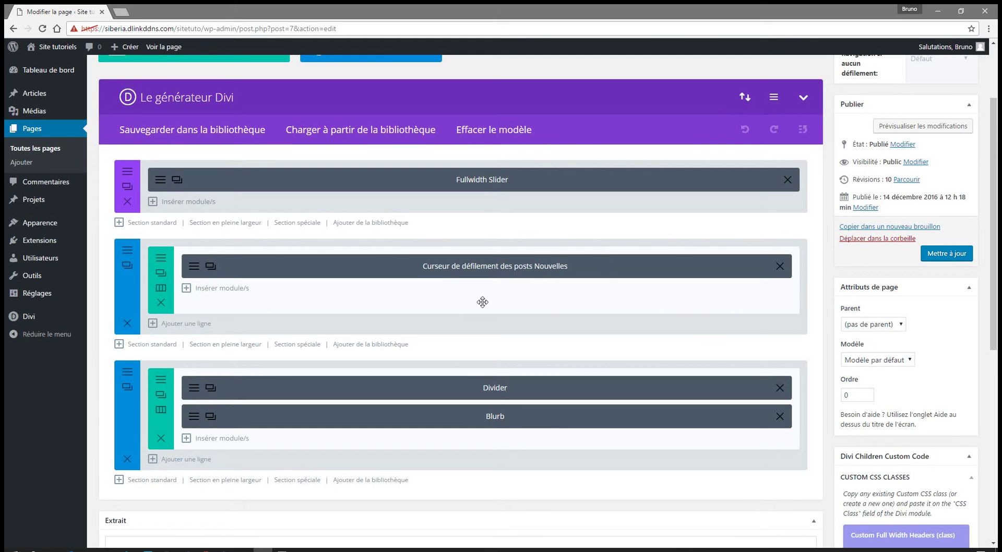
click(195, 268)
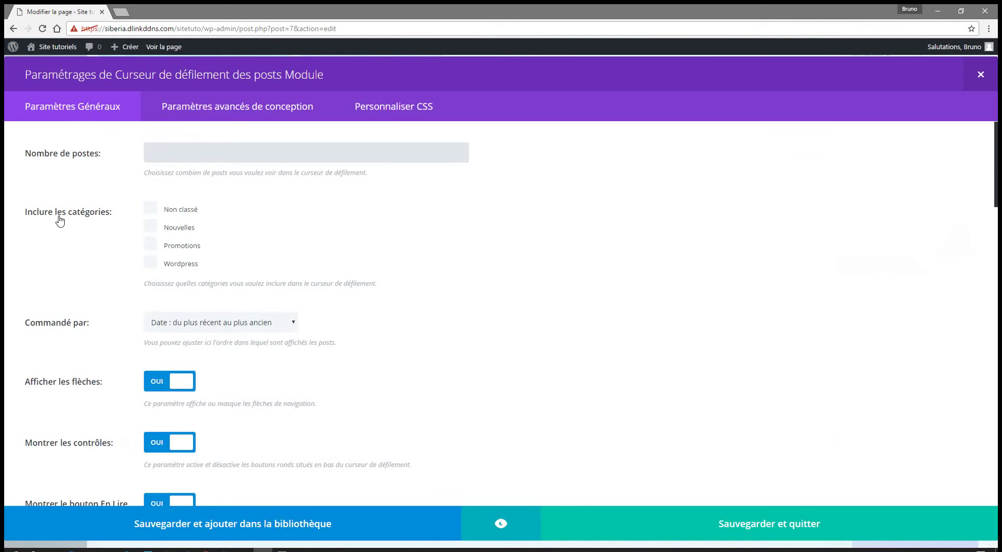
click(150, 228)
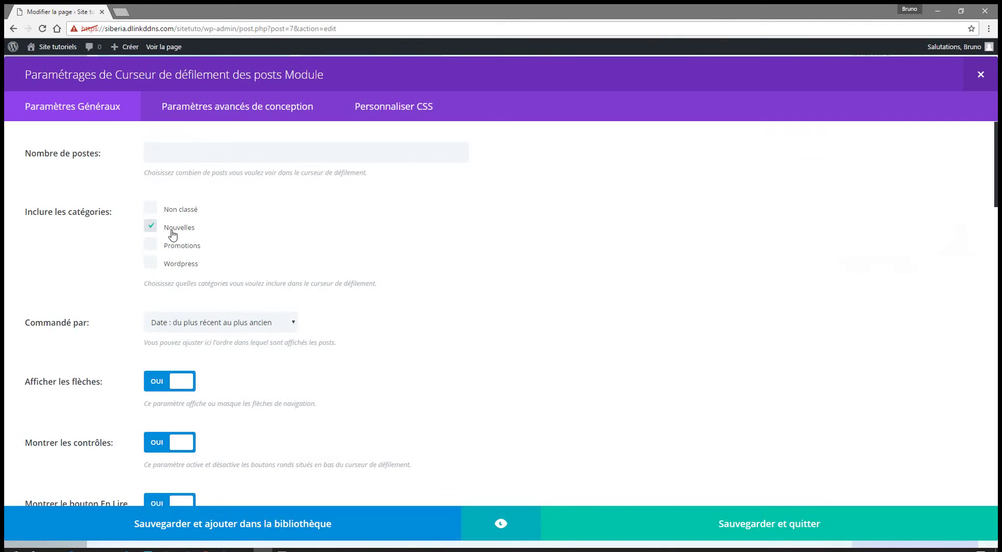
click(636, 515)
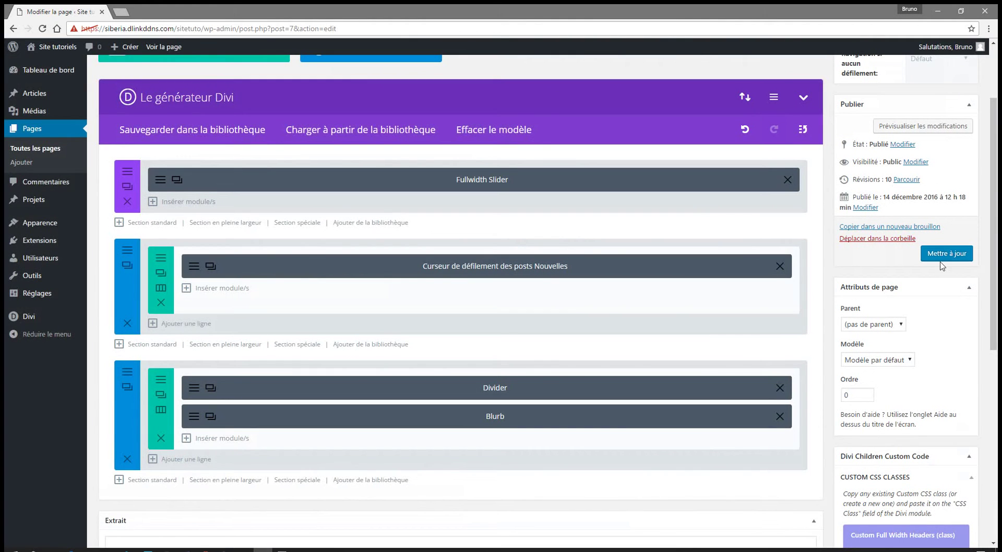
click(942, 255)
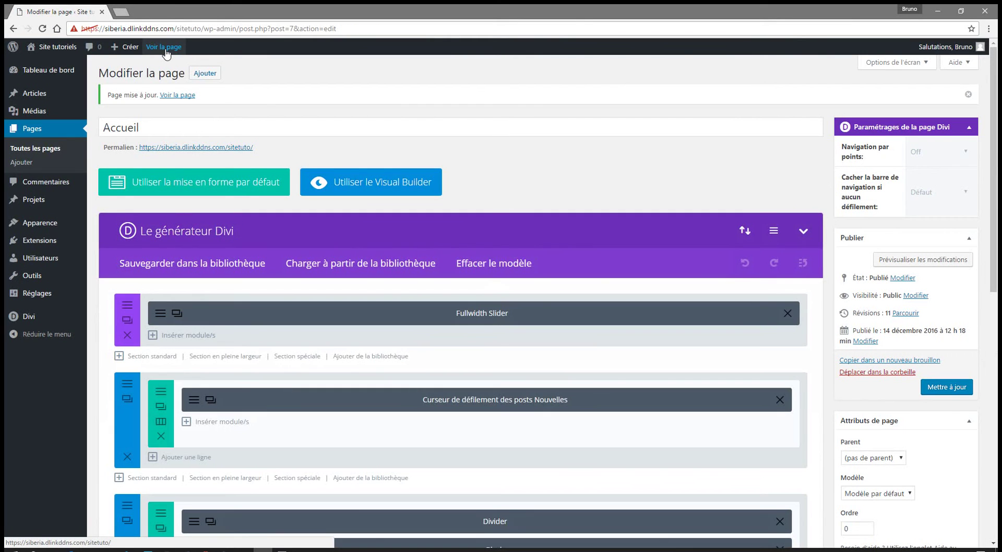
View the updated home page and check the articles displayed in its post slider.
click(164, 48)
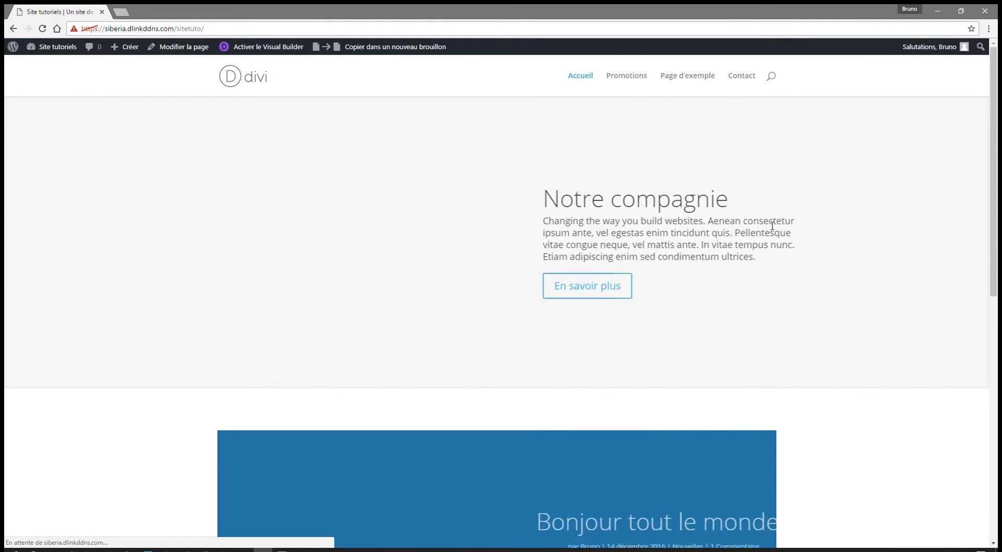
scroll(772, 245, down, 3)
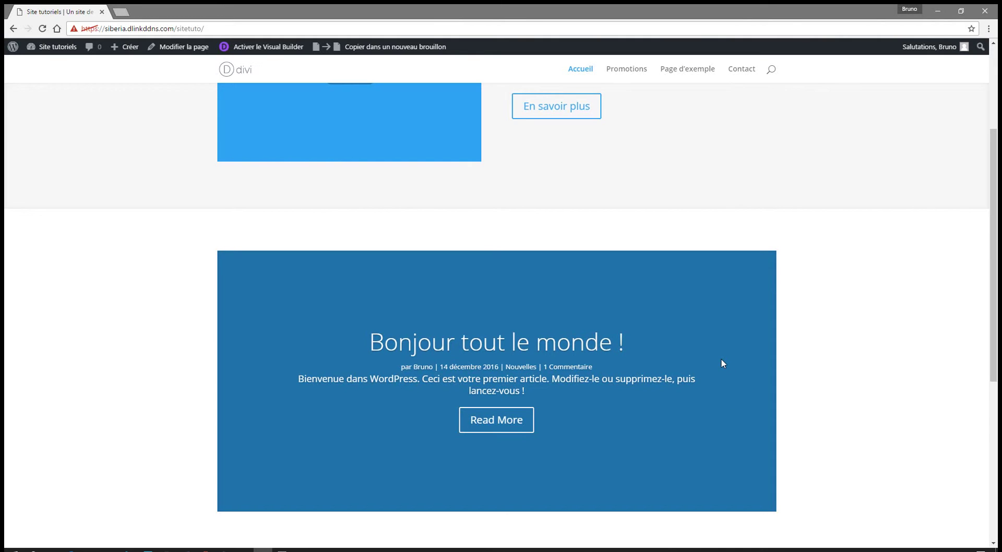
Edit the Promotions page so its post slider module includes only the Promotions category, and save the module.
click(629, 72)
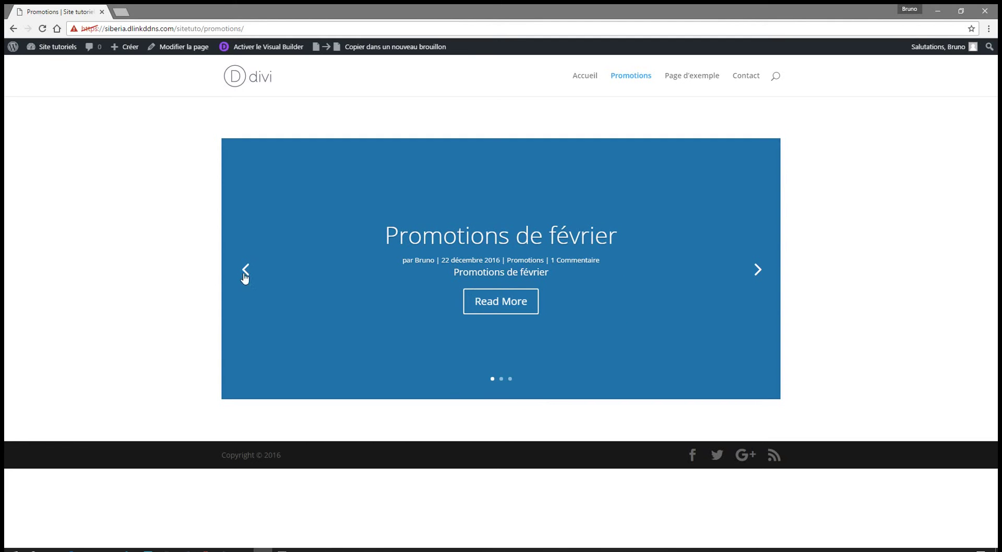
click(187, 52)
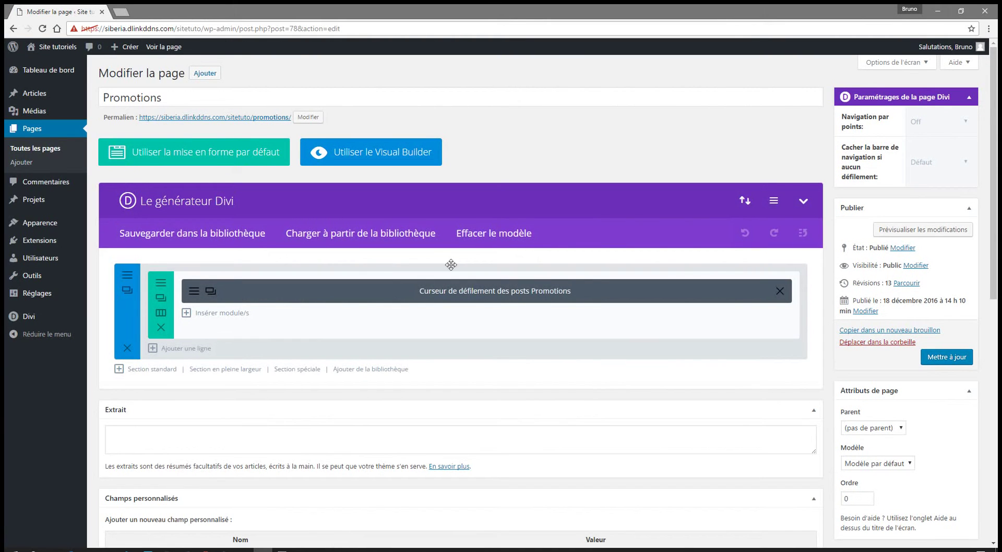
click(194, 294)
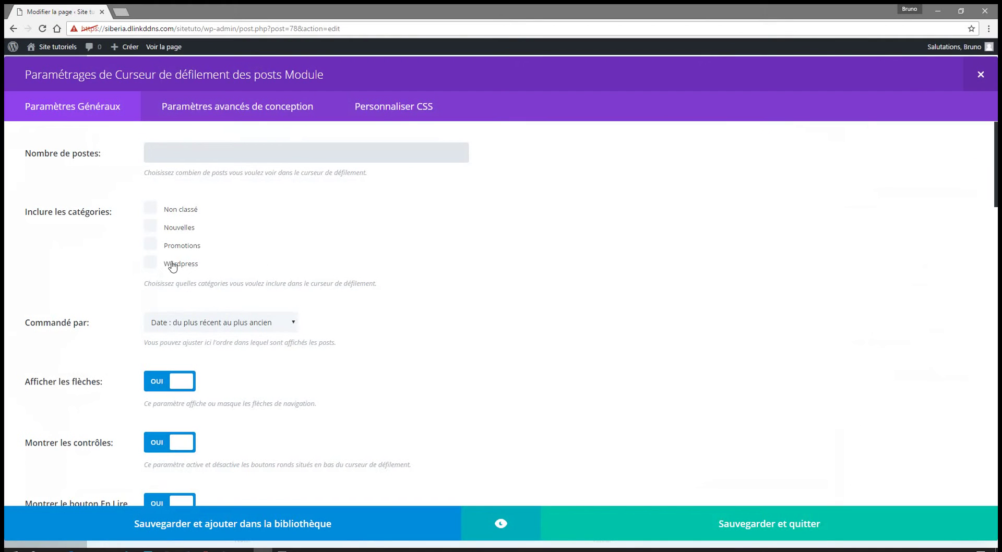
click(150, 250)
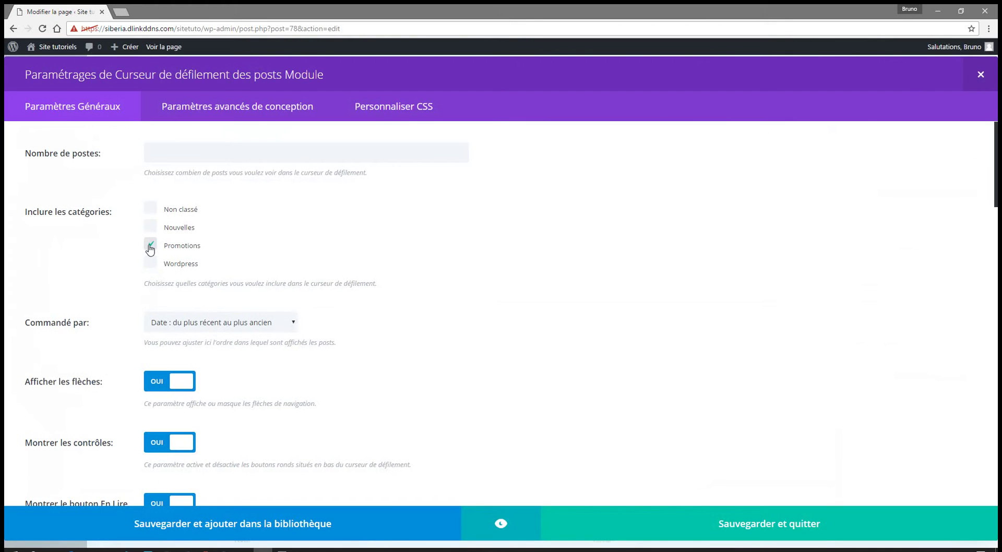
click(675, 529)
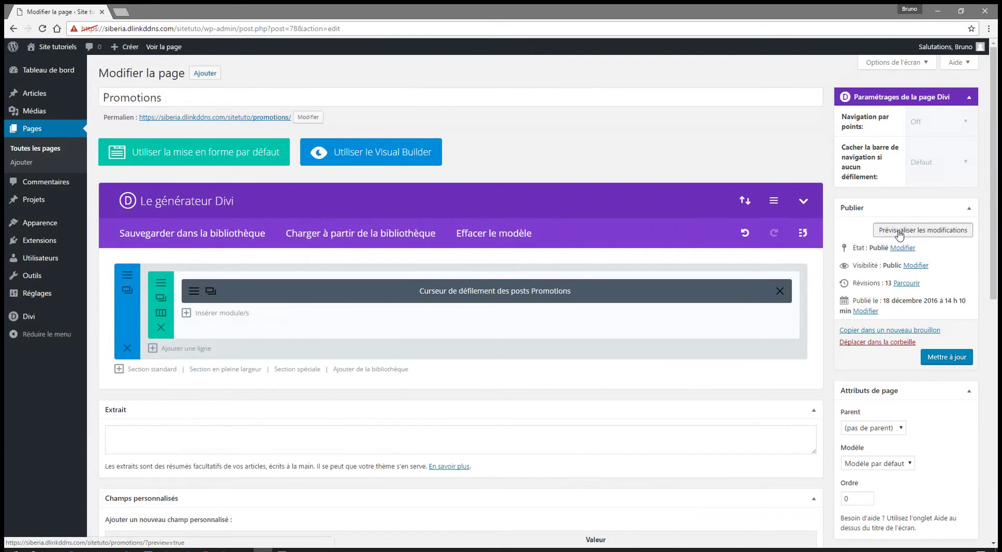
Preview the changes to the Promotions page, check the articles in its slider, and return to the page editor.
click(896, 231)
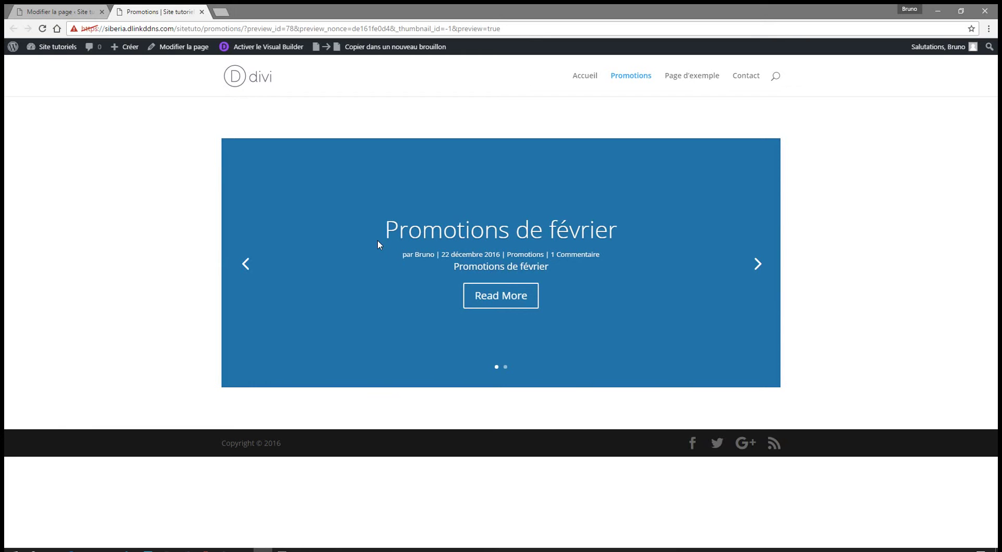
click(757, 266)
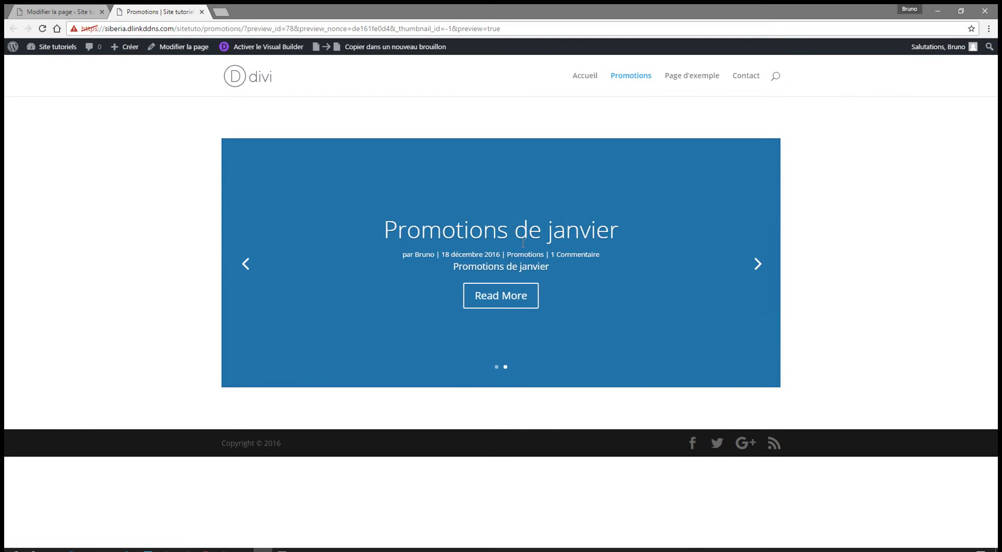
click(58, 11)
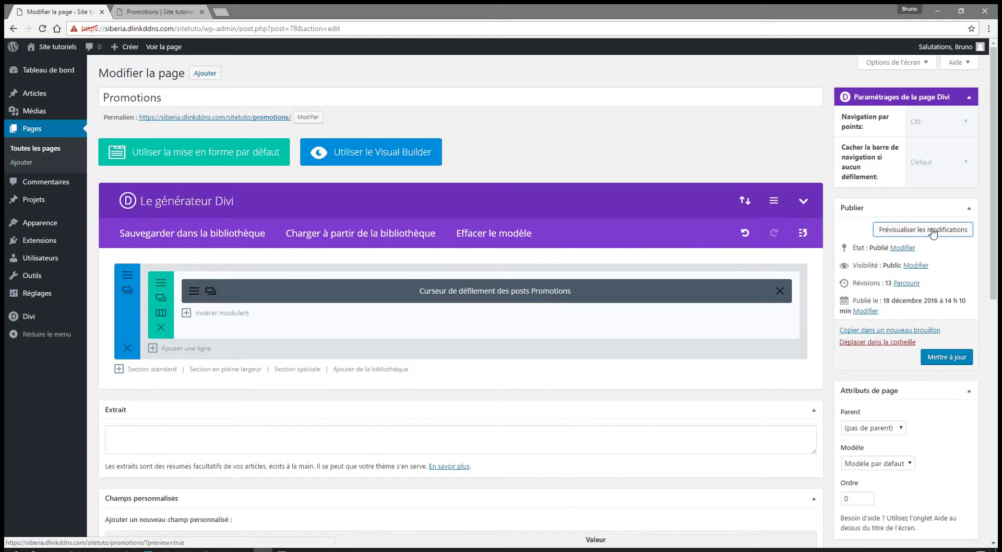
Update the Promotions page, close its preview, and view the published page.
click(956, 359)
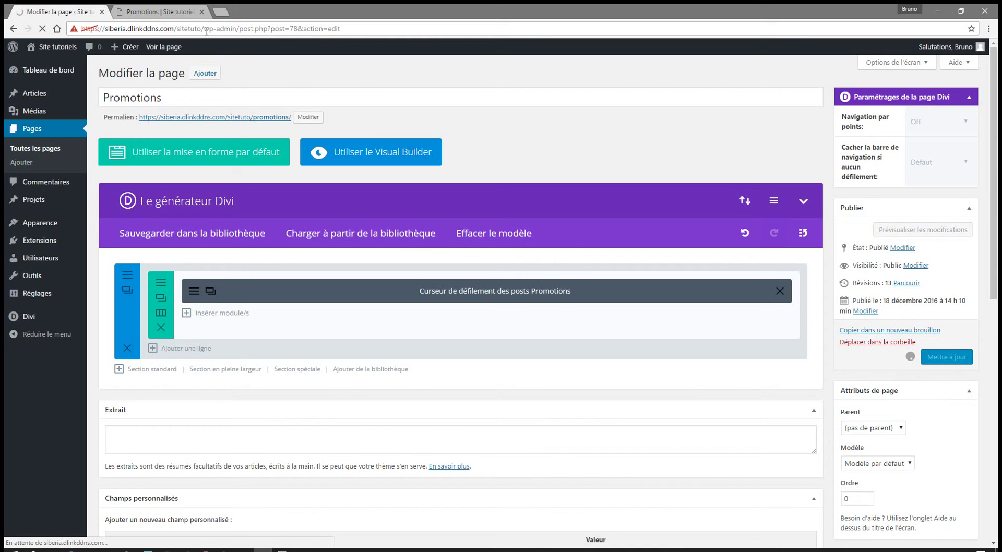
click(202, 11)
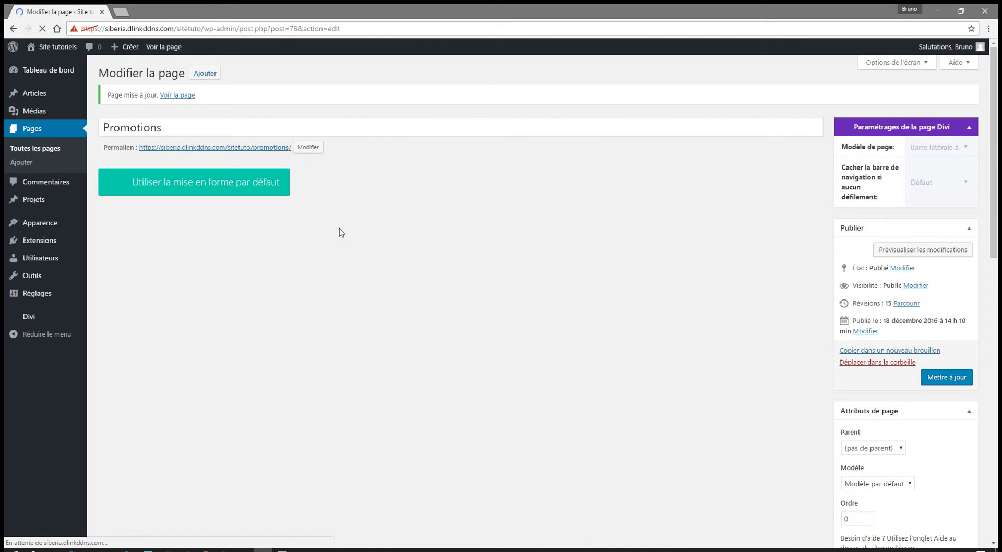
click(160, 48)
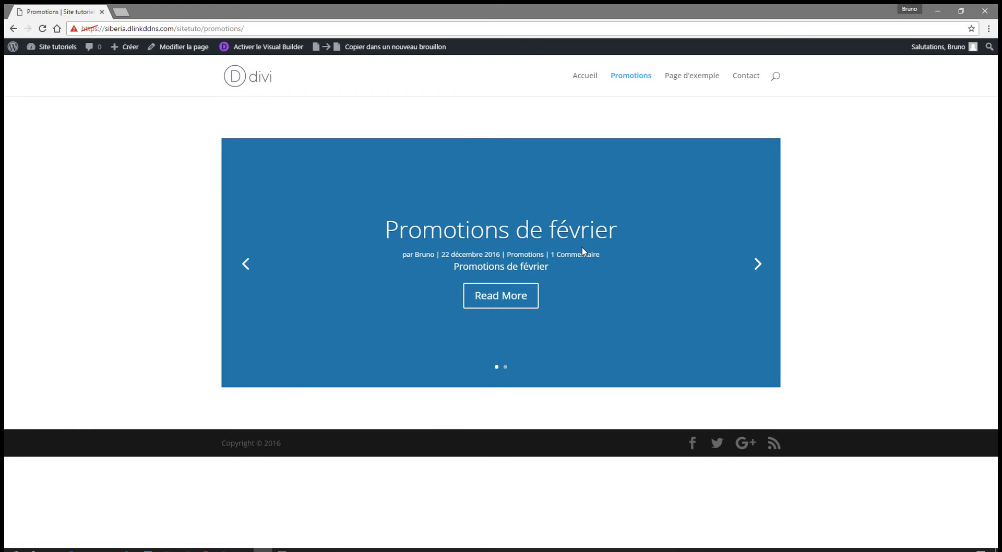
Edit the Promotions page's post slider module and set its button text to "Lire plus".
click(190, 48)
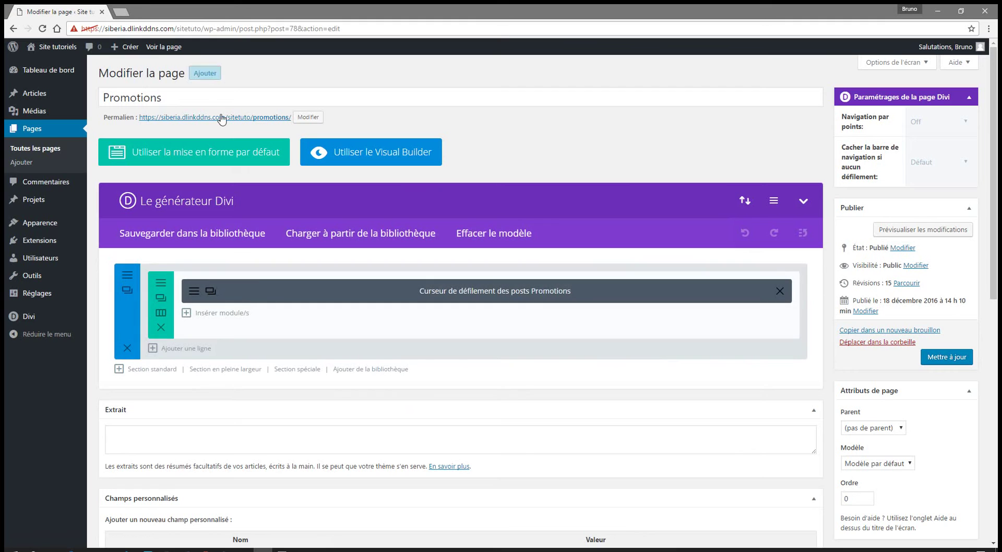
click(196, 295)
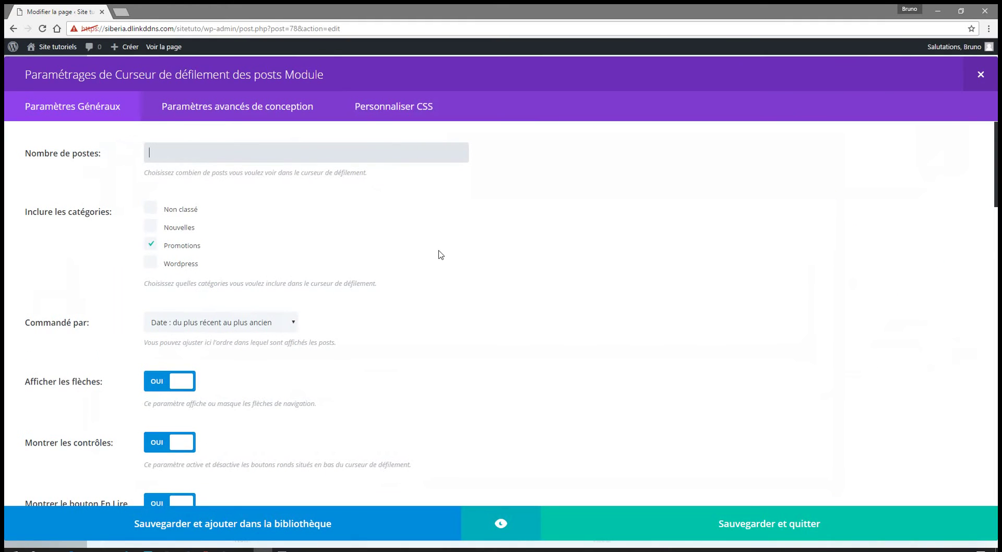
scroll(439, 254, down, 4)
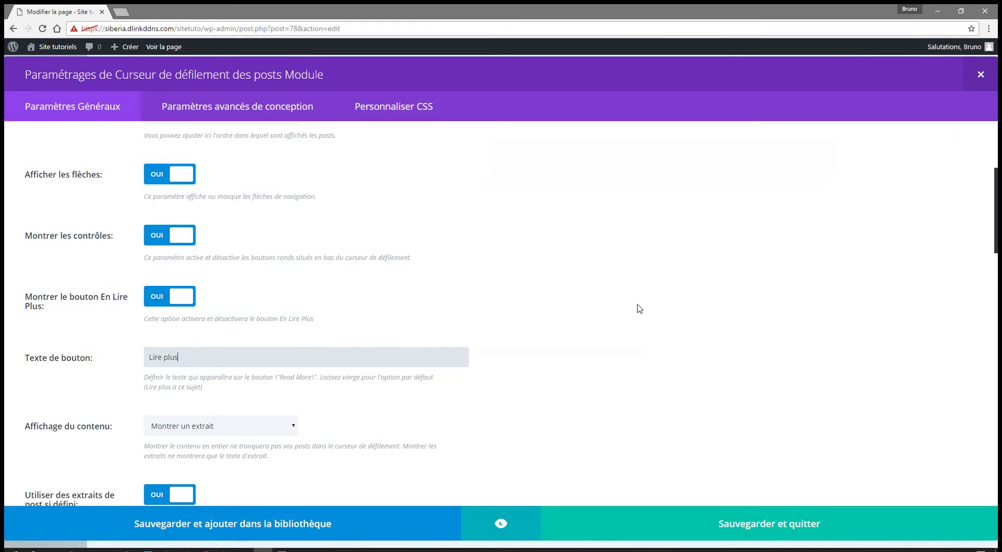
Turn off the post meta display in the Promotions slider, save the module, and update the page.
scroll(640, 309, down, 6)
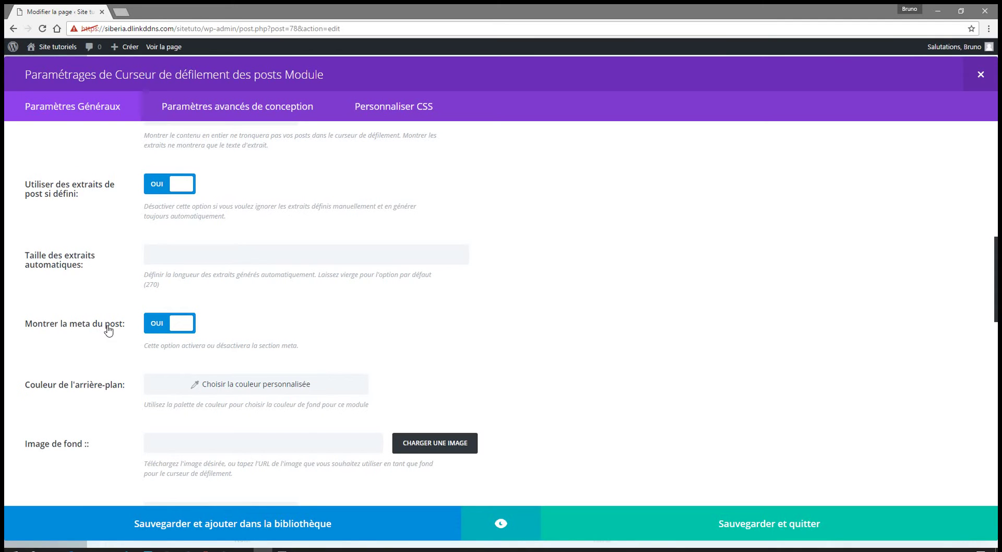
click(158, 324)
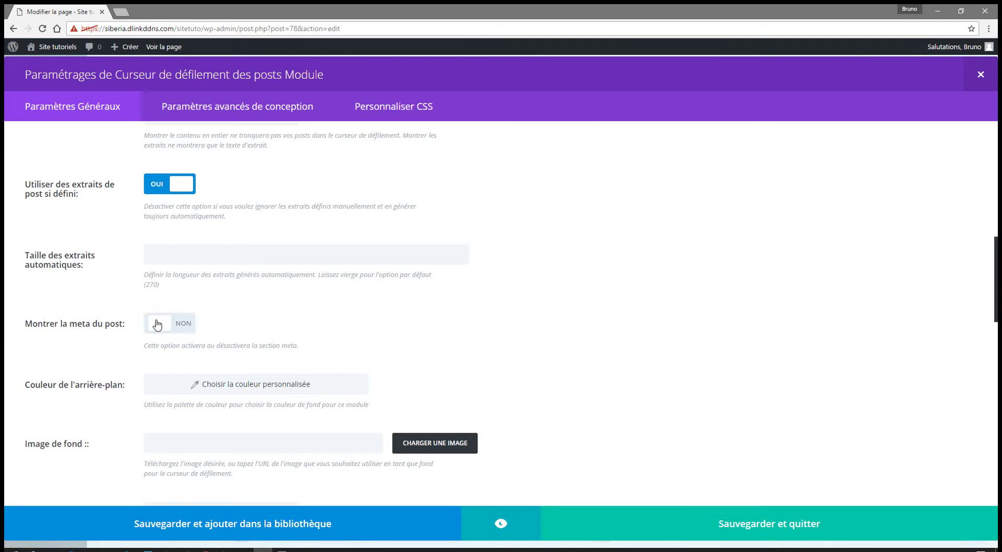
click(750, 524)
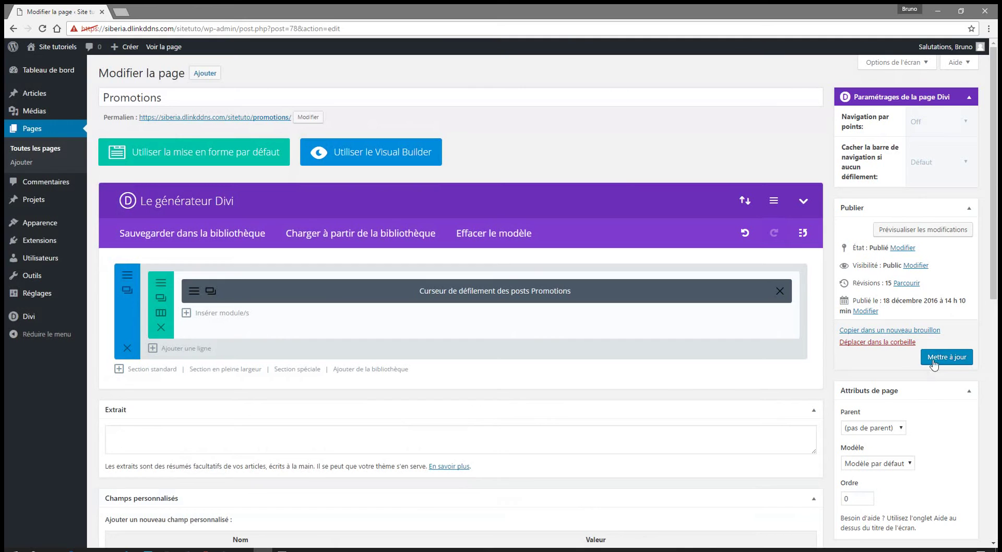
click(937, 358)
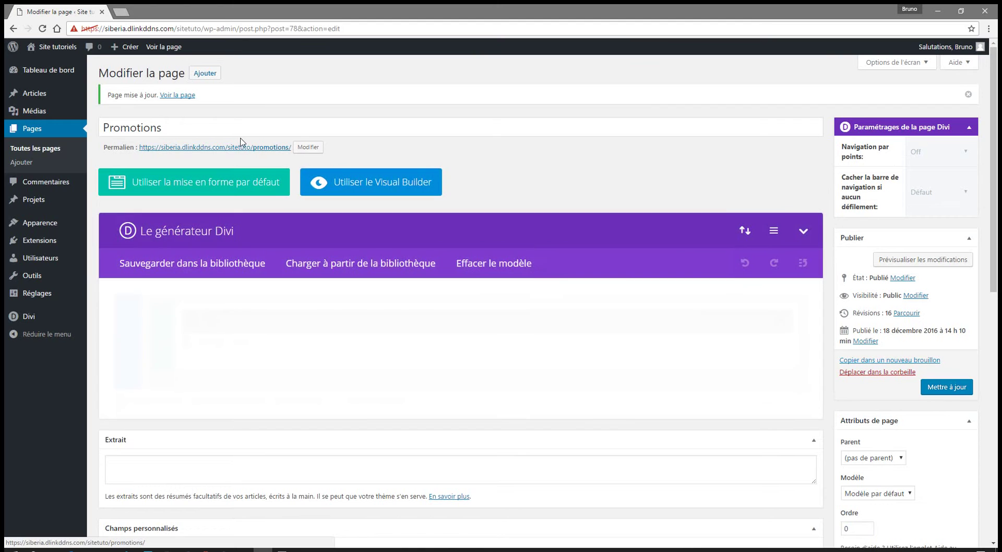
View the updated Promotions page and compare its slider with the one on the home page.
click(166, 48)
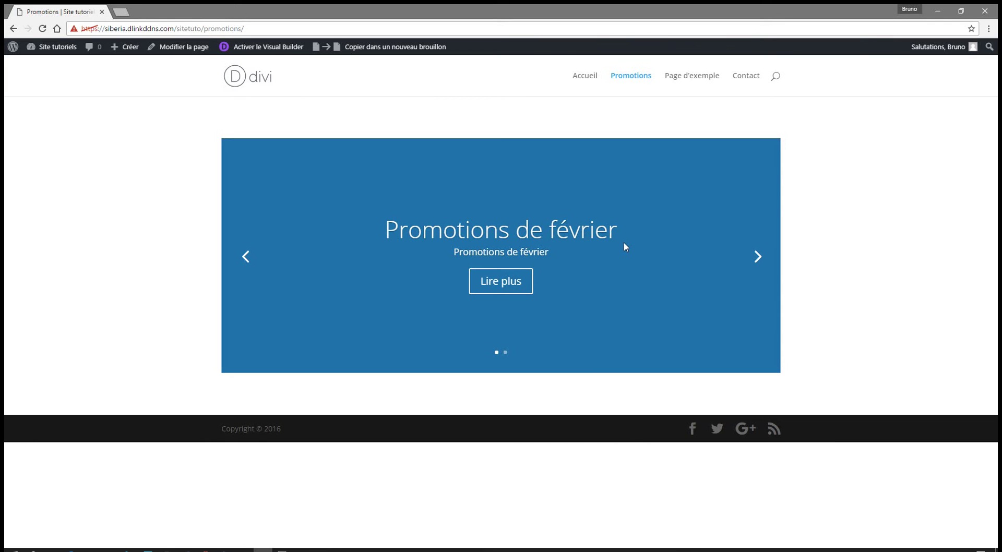
click(583, 79)
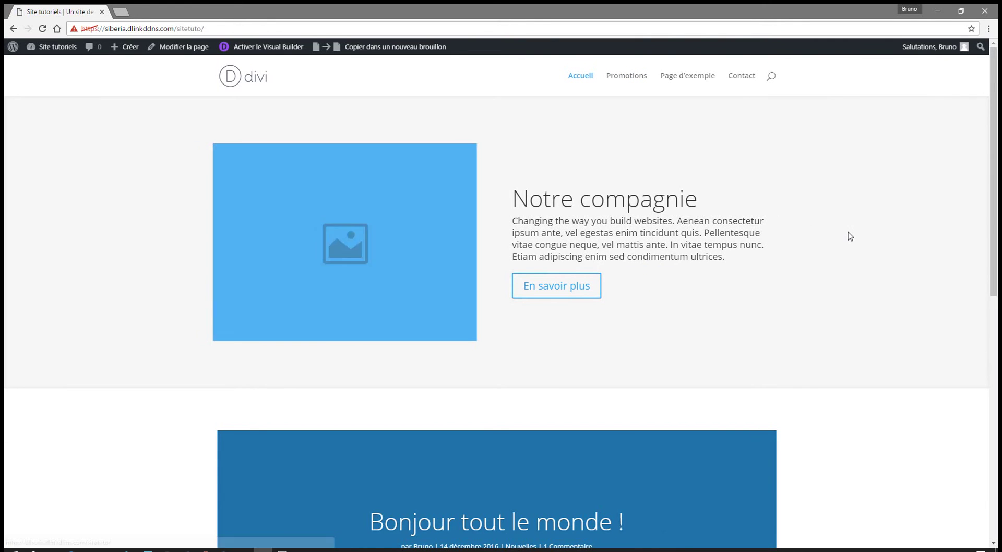
scroll(848, 235, down, 3)
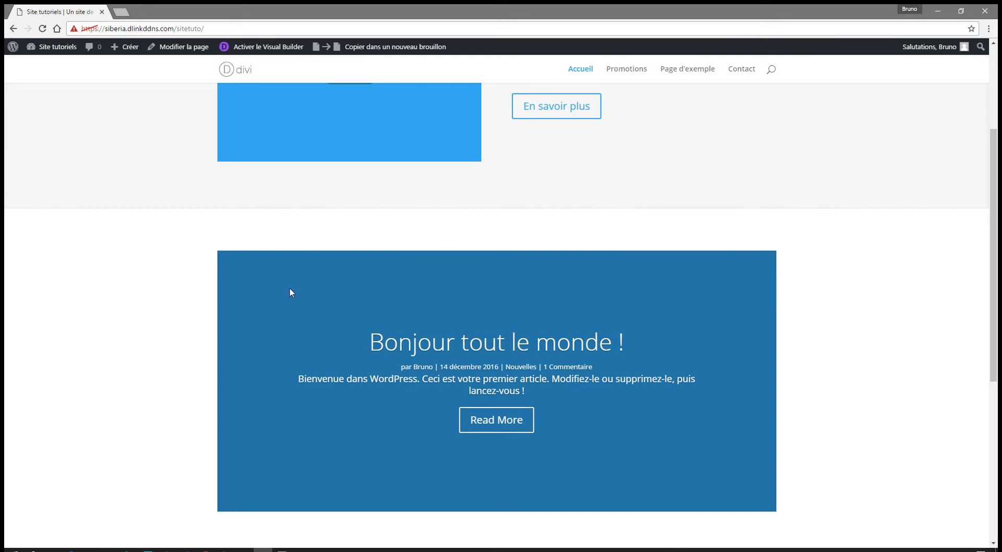
scroll(450, 330, down, 1)
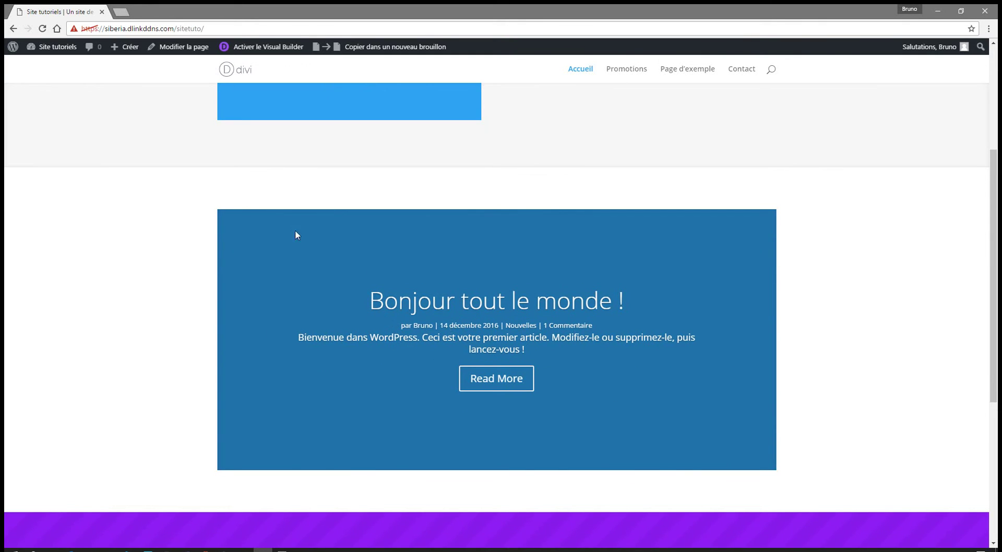
Edit the home page's Nouvelles post slider module and set its button text to "Lire plus".
click(179, 46)
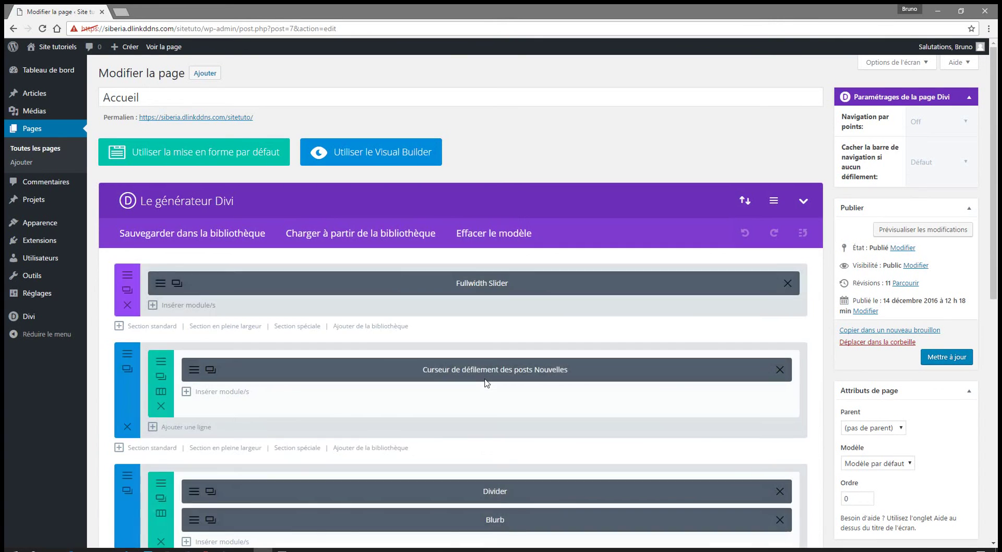
scroll(485, 384, down, 2)
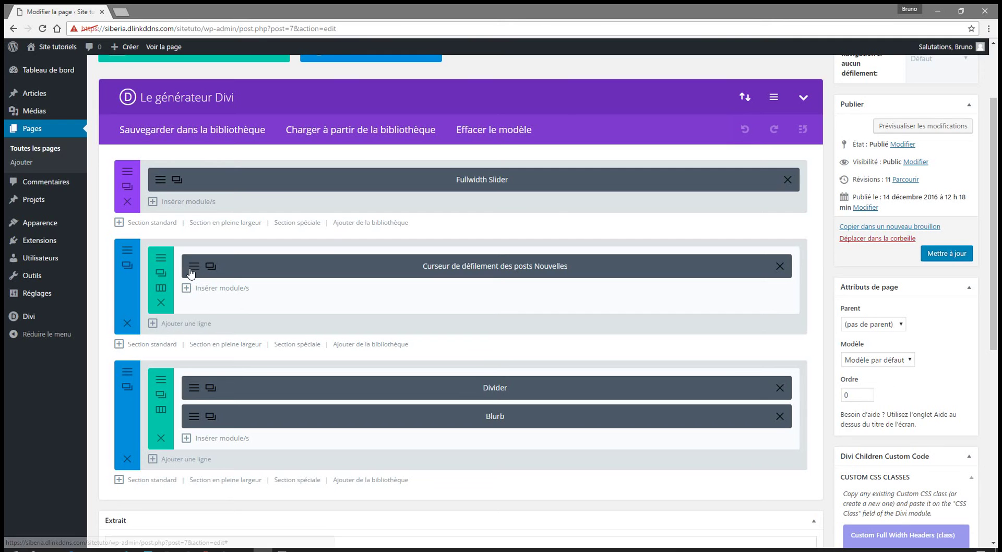
click(192, 272)
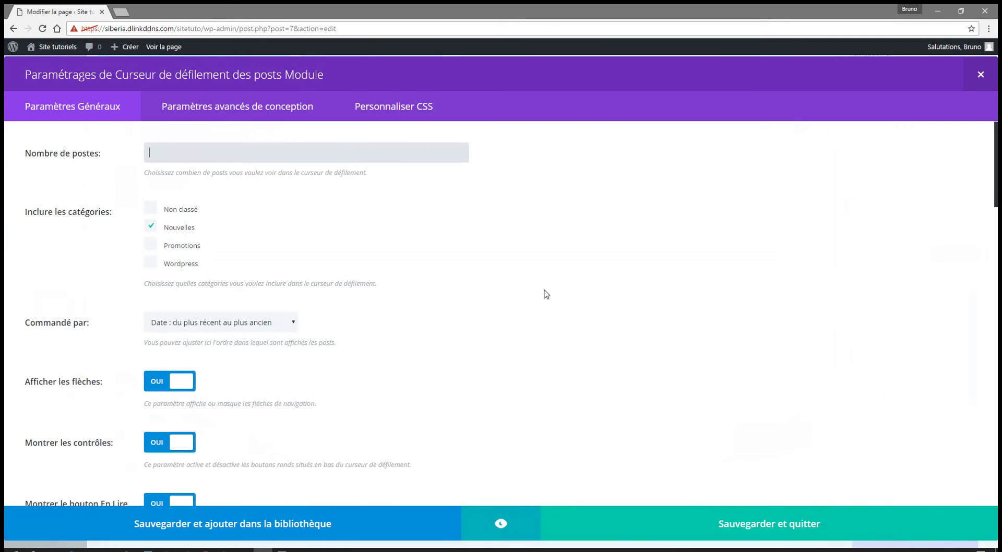
scroll(546, 294, down, 8)
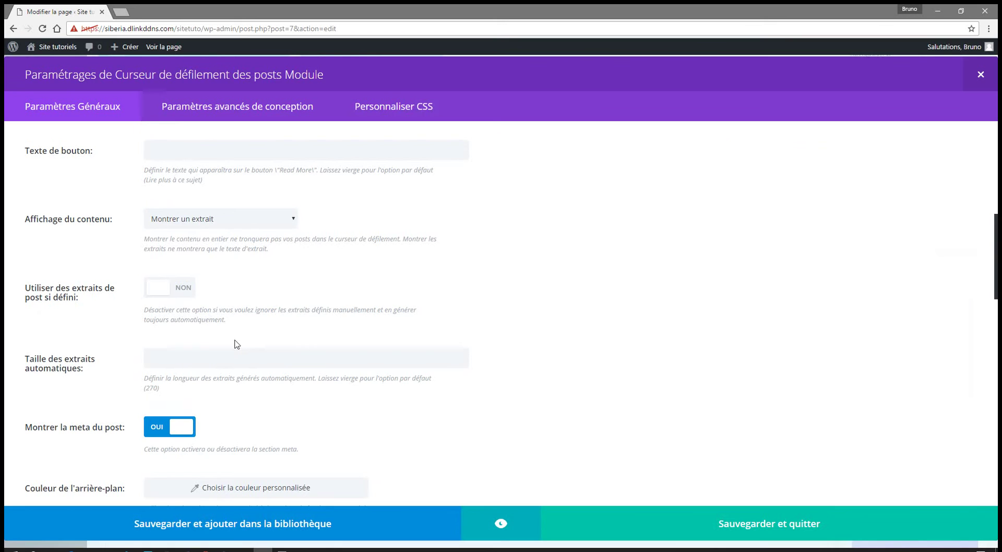
click(169, 150)
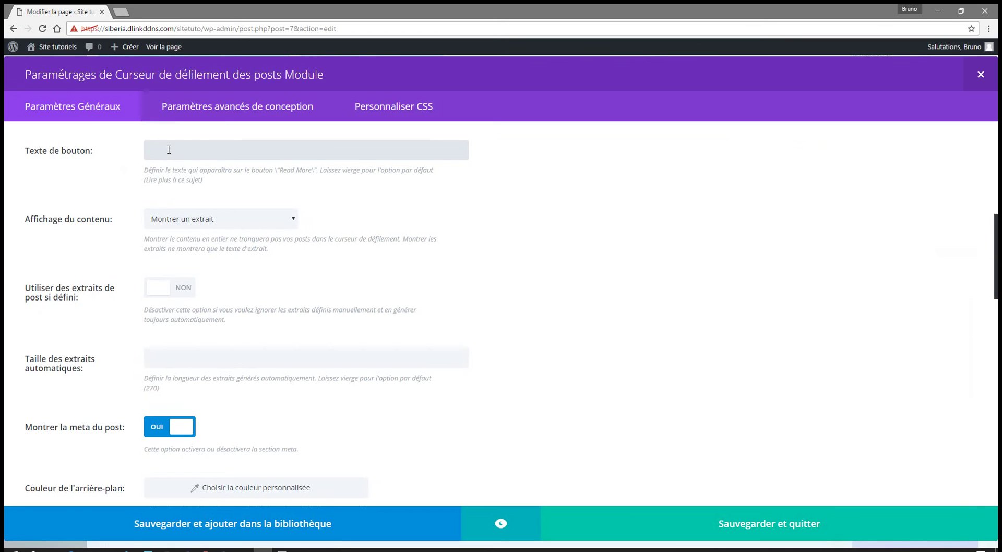
text(Lire plus)
Turn off the post meta display in the home page's Nouvelles slider, save the module, and update the page.
scroll(392, 314, down, 2)
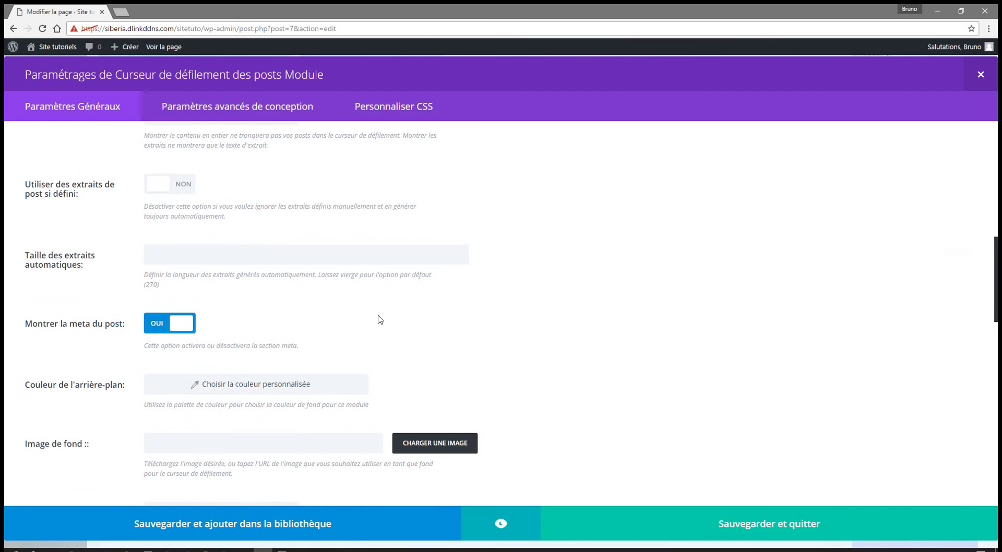
click(167, 324)
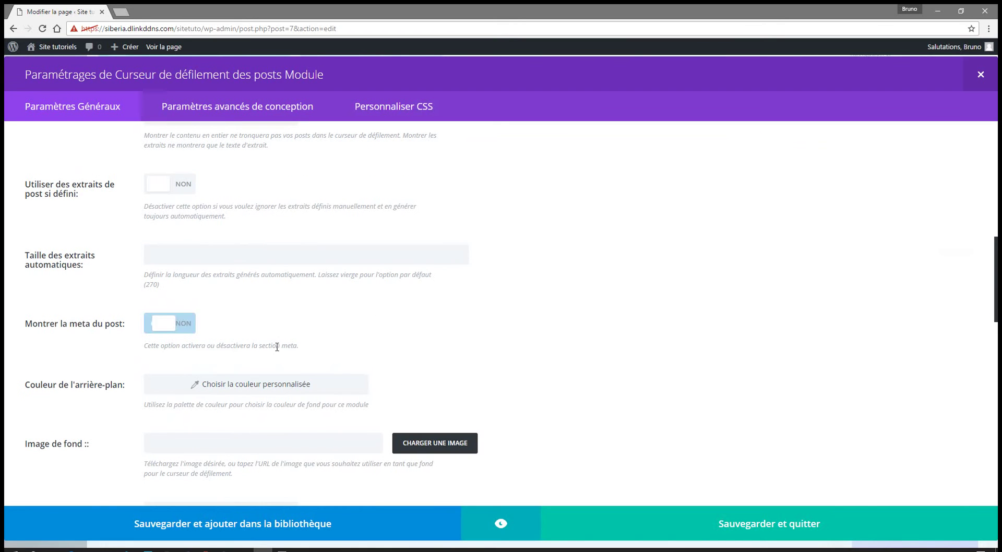
click(699, 528)
click(946, 256)
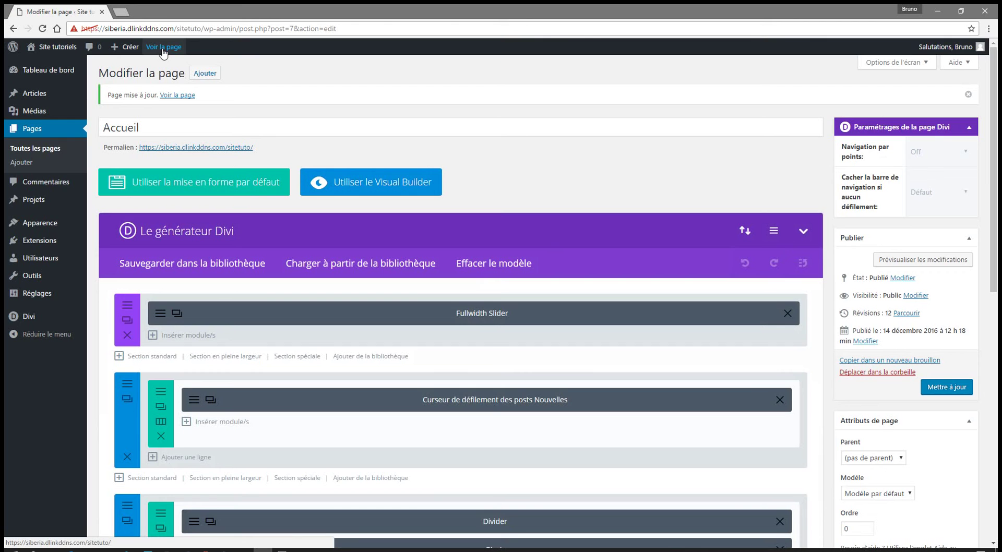
View the updated home page and the Promotions page, and check the text and articles in their post sliders.
click(163, 48)
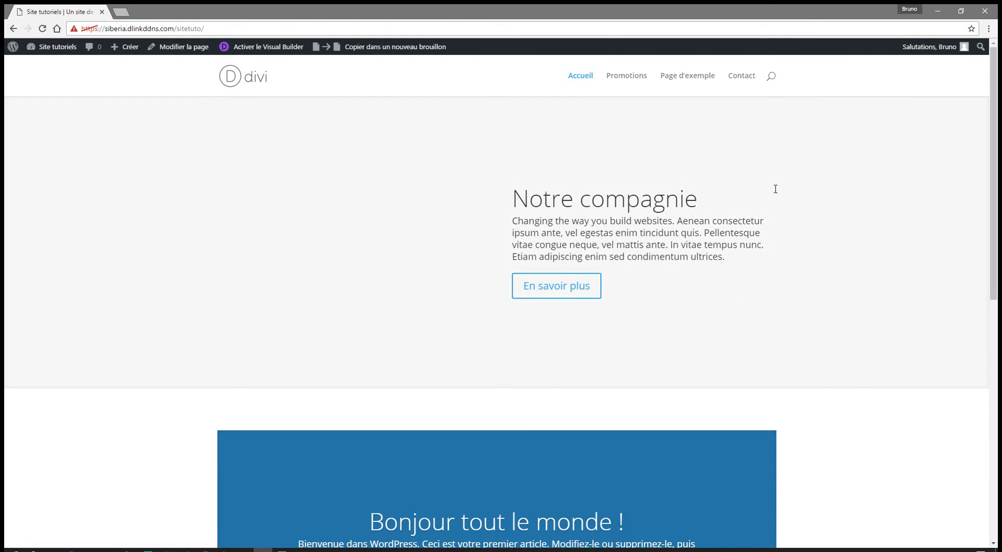
scroll(776, 190, down, 3)
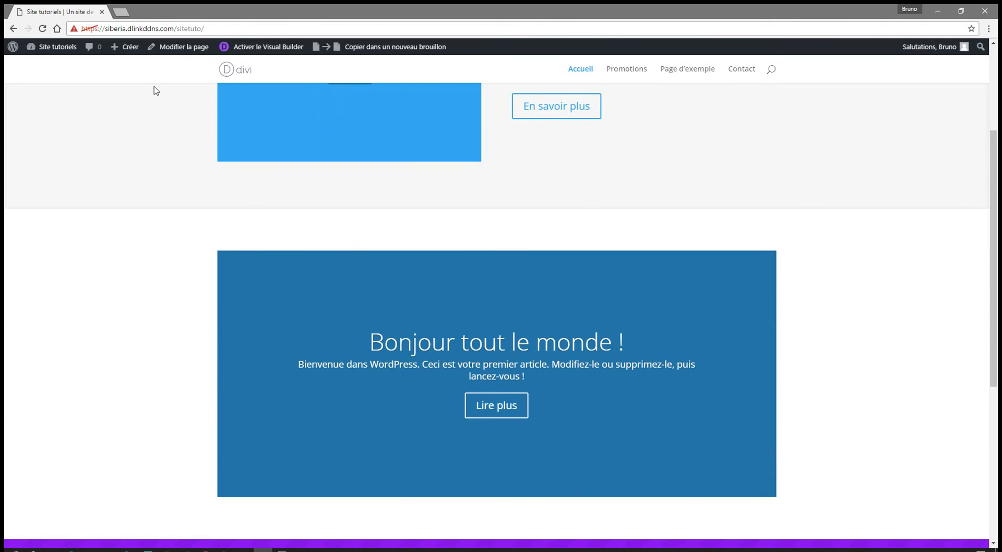
click(628, 71)
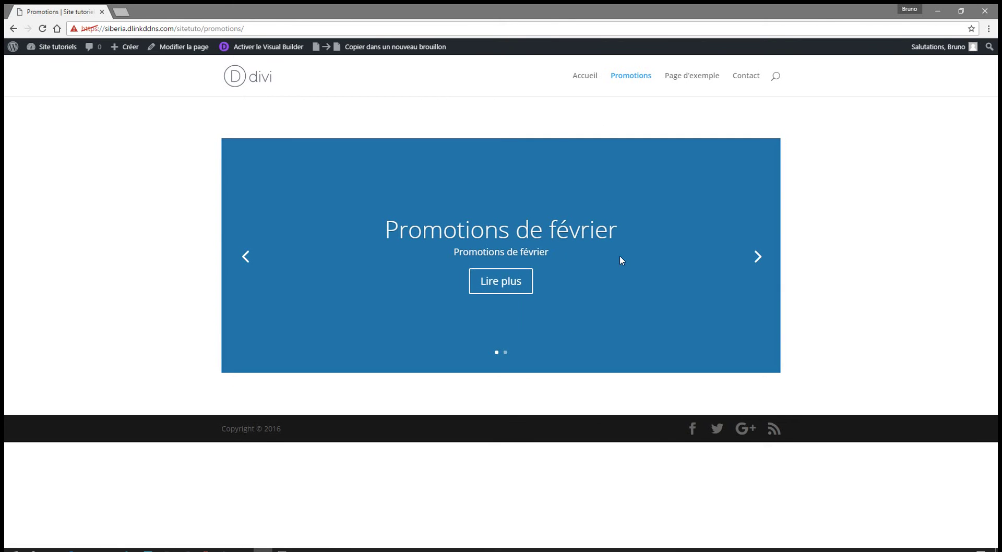
click(757, 258)
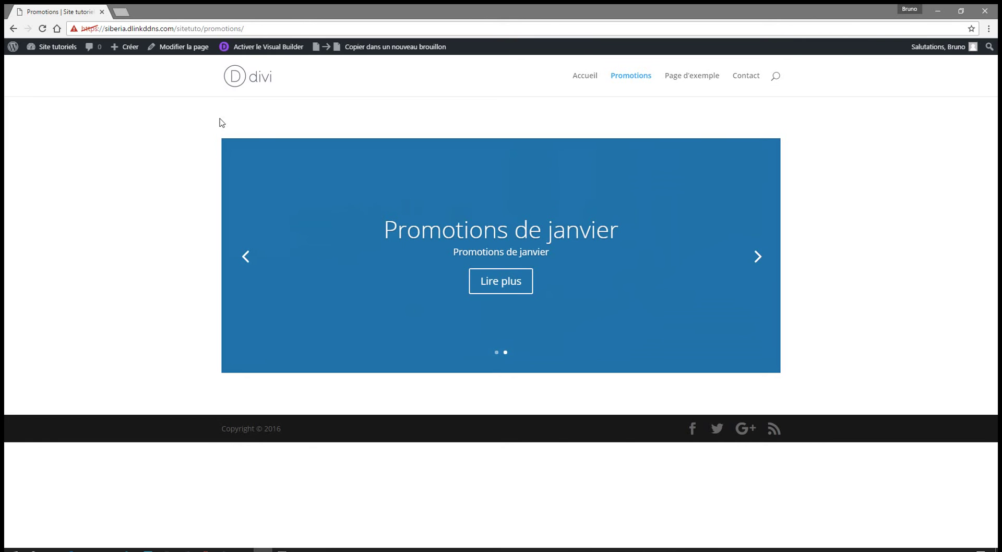
Limit the Promotions page's post slider to 1 post, save the module, and update and view the page.
click(174, 48)
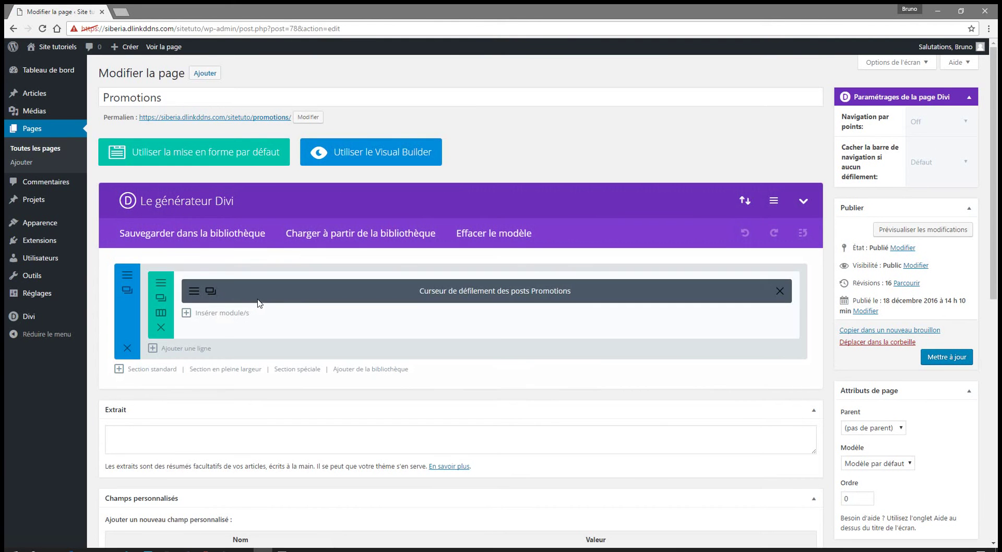
click(192, 294)
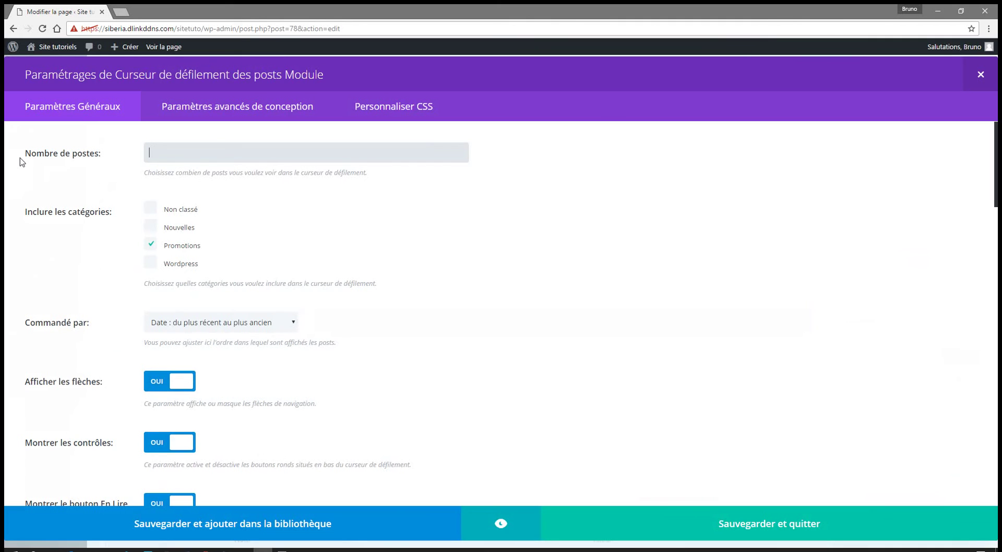
click(156, 149)
text(1)
click(700, 519)
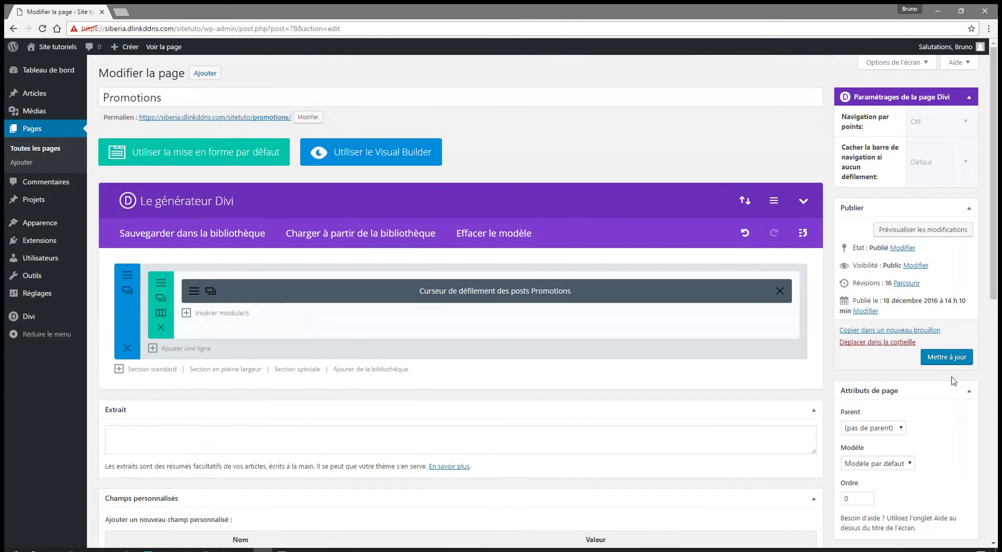
click(961, 358)
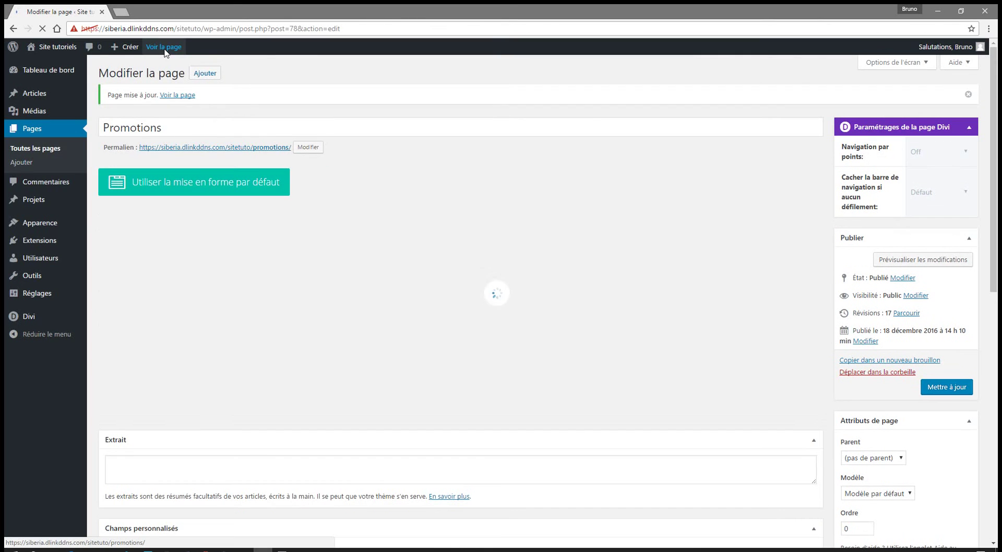
click(165, 52)
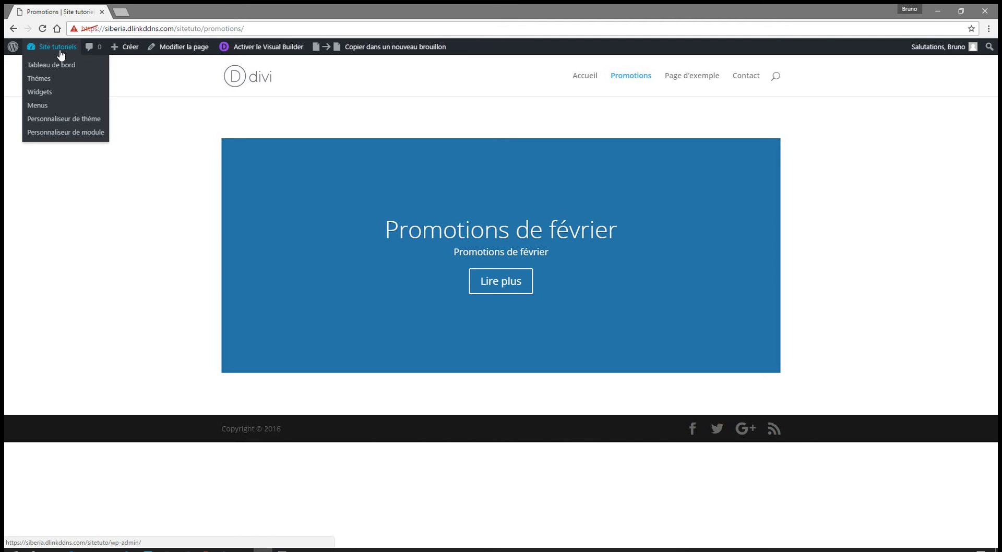
Check the list of all articles in the dashboard, and view the home and Promotions pages on the site.
click(61, 65)
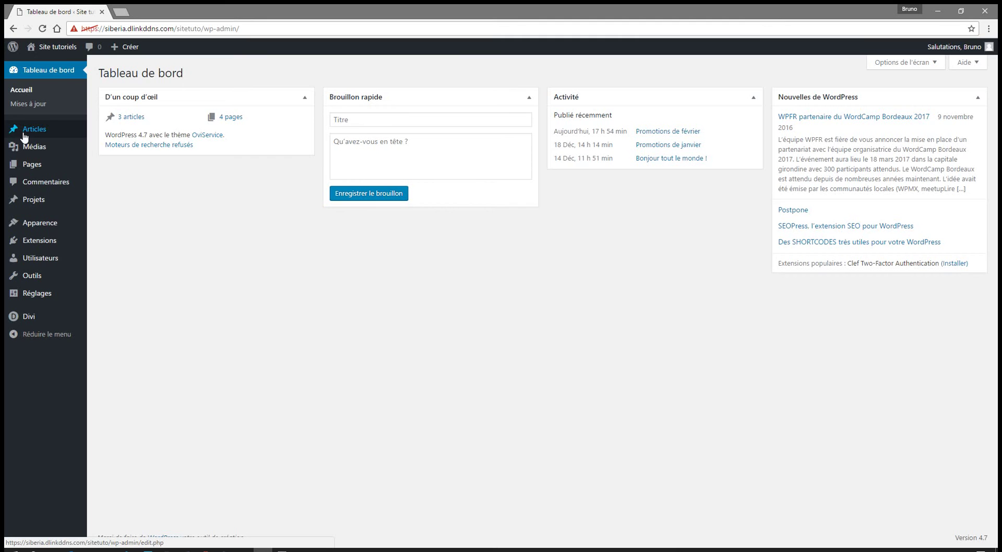
mouse_move(23, 137)
click(114, 133)
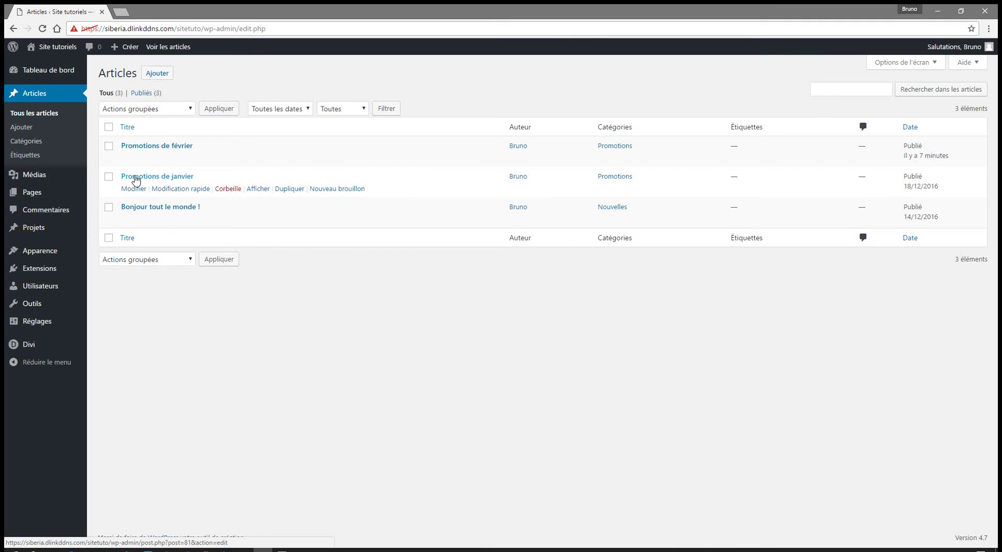
click(58, 47)
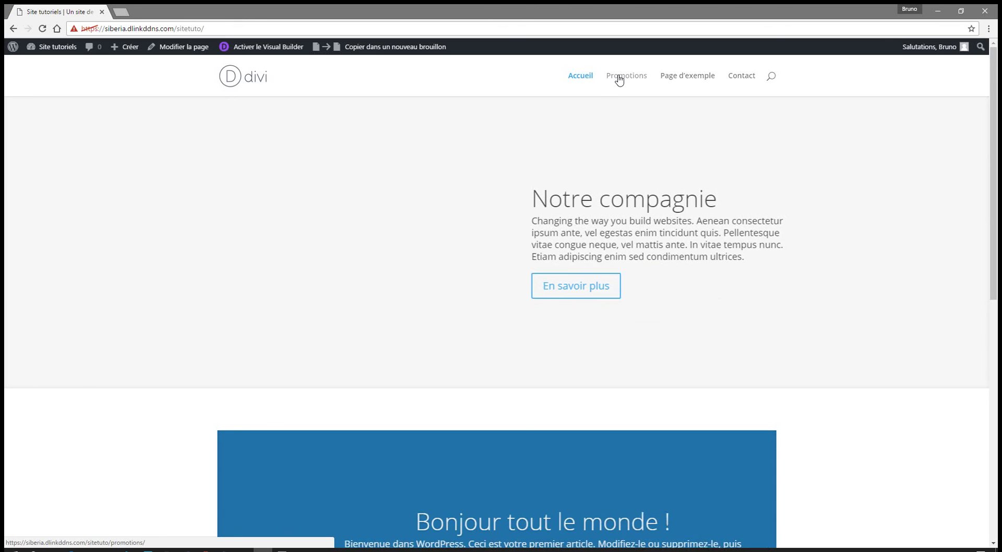
click(620, 78)
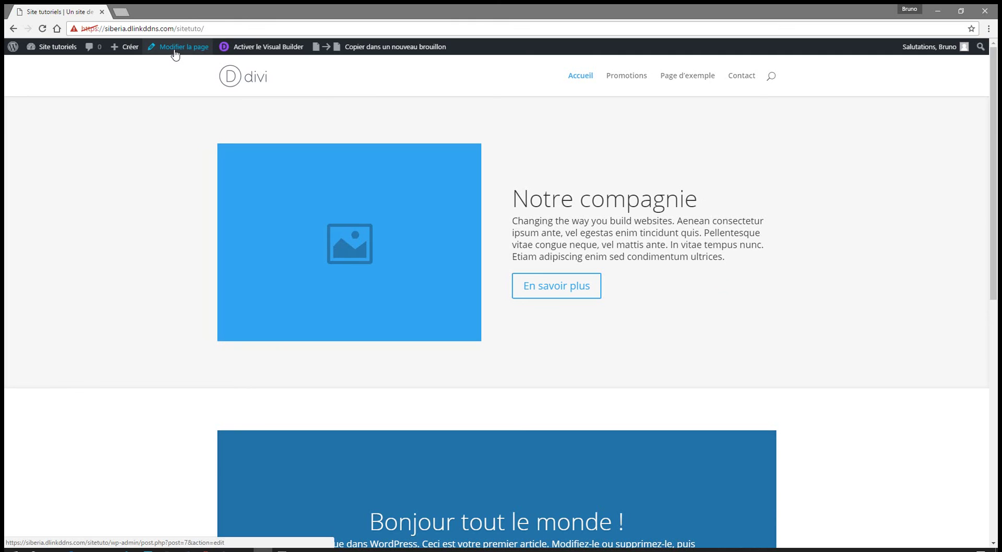
Open the home page's Nouvelles post slider settings and start editing its number of posts.
click(170, 50)
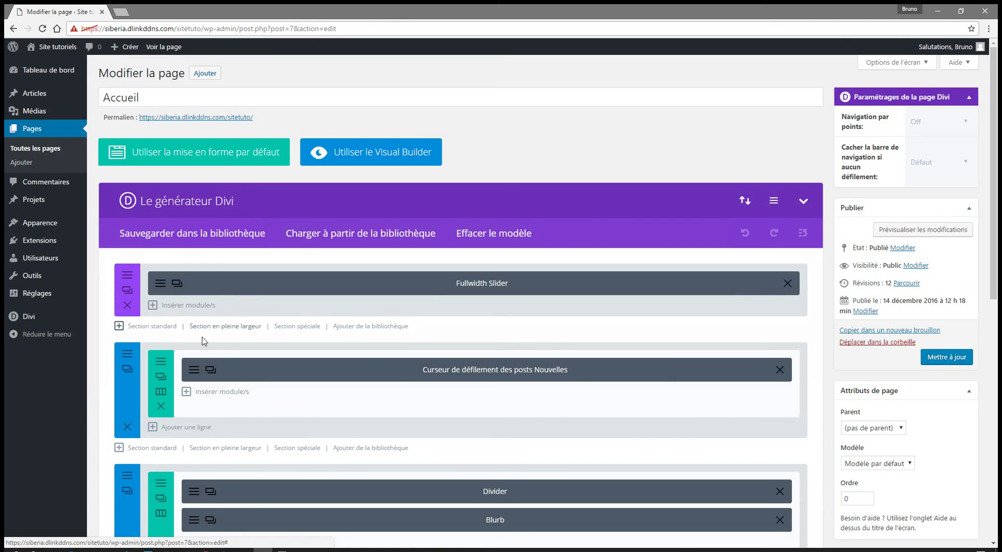
click(194, 370)
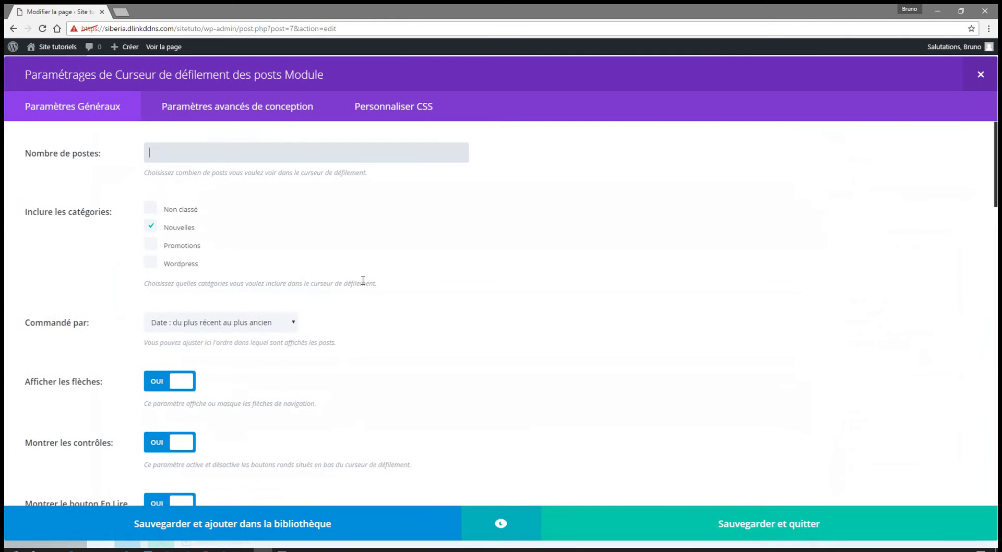
click(191, 153)
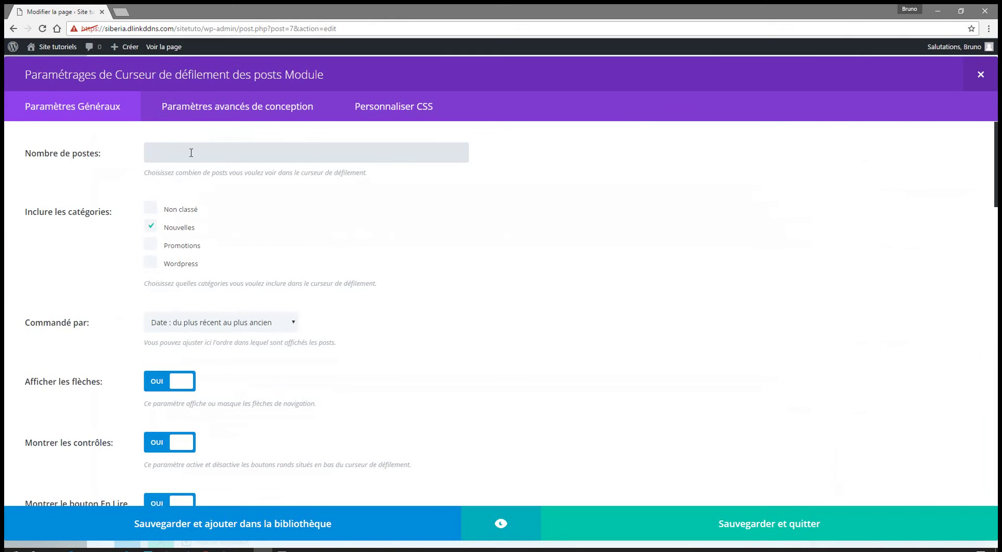